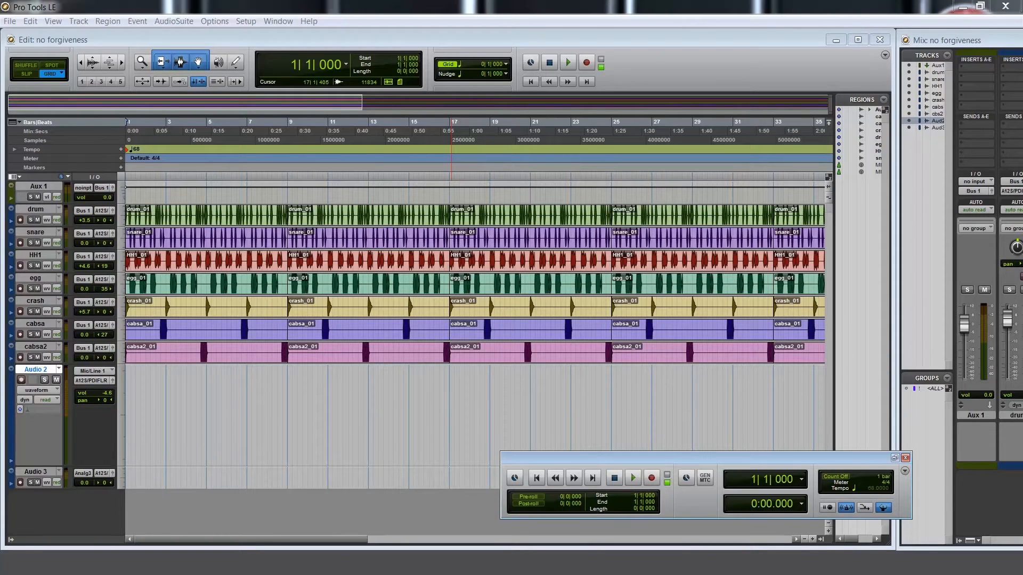
Solo the drum track while playing back the session, then stop playback
{"action": "key", "text": "space"}
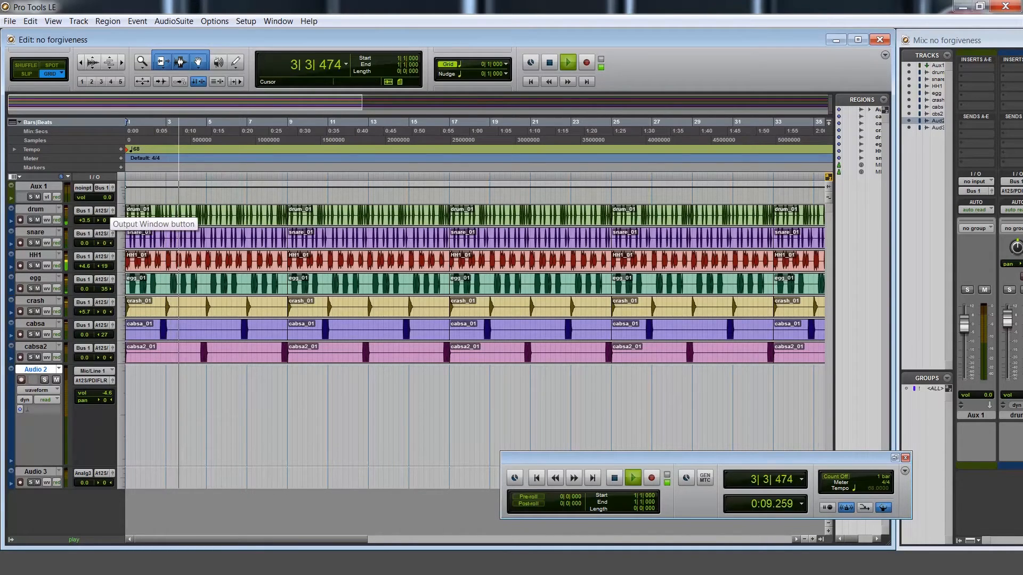
{"action": "left_click", "coordinate": [31, 220]}
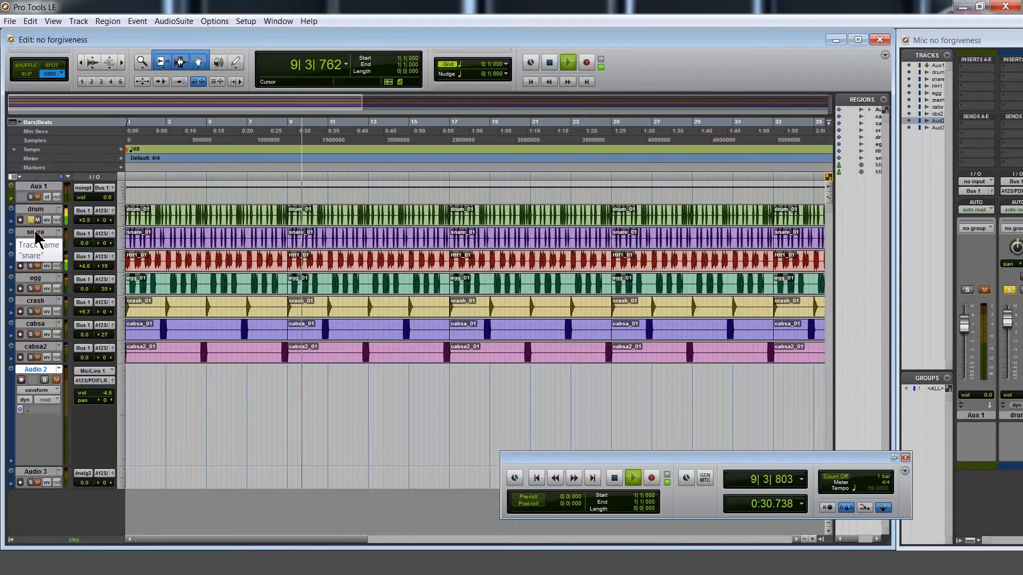
{"action": "key", "text": "space"}
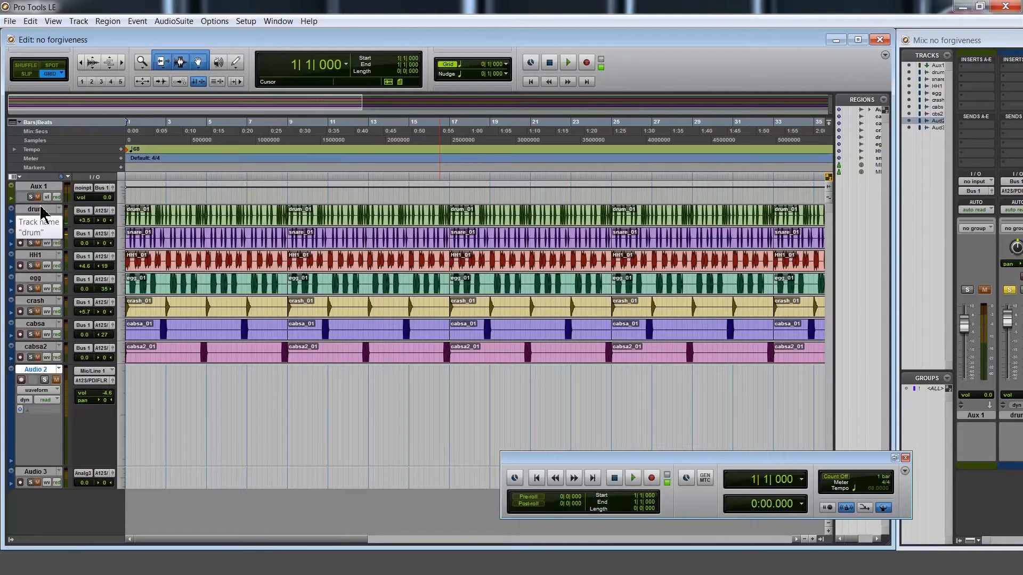
Add one new mono Aux Input track directly below the drum track
{"action": "left_click", "coordinate": [41, 209]}
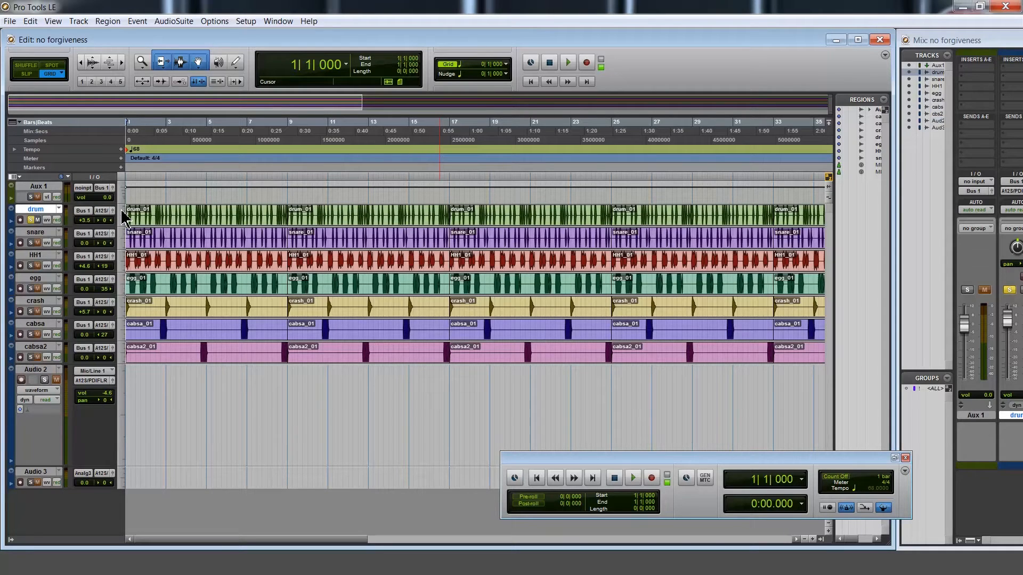
{"action": "key", "text": "ctrl+shift+n"}
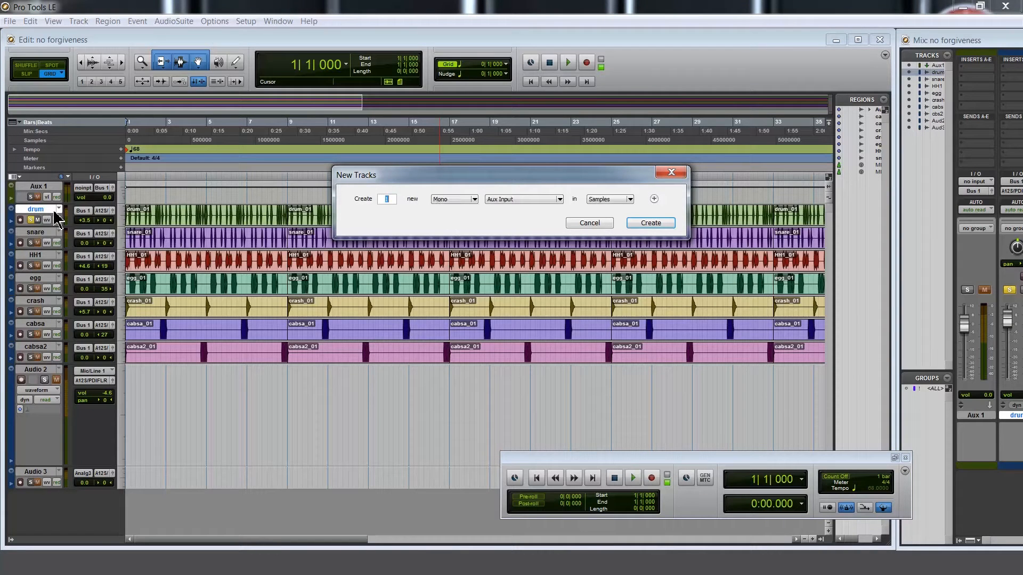
{"action": "key", "text": "Return"}
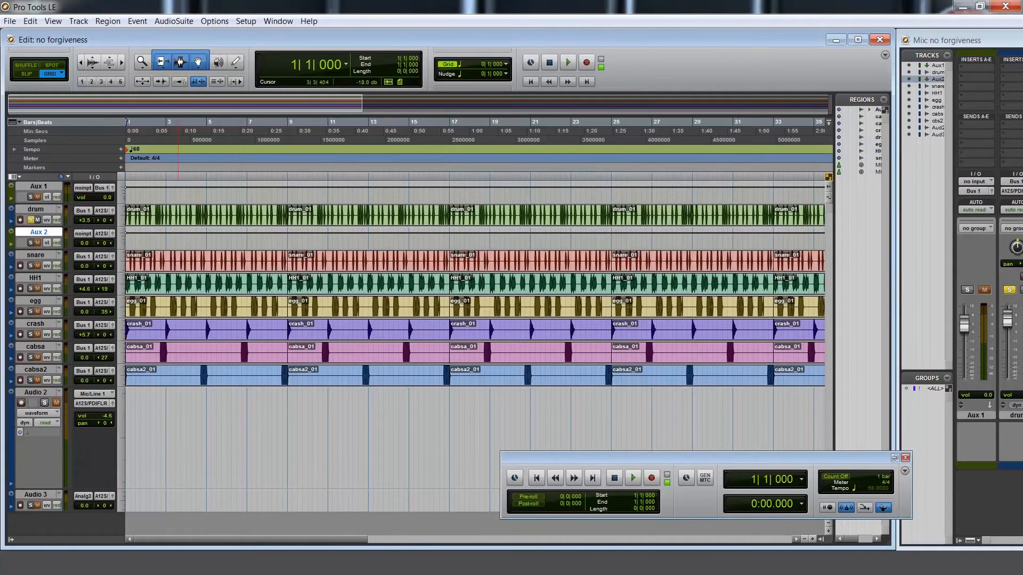
Set the new aux track's height to medium
{"action": "left_click", "coordinate": [126, 242]}
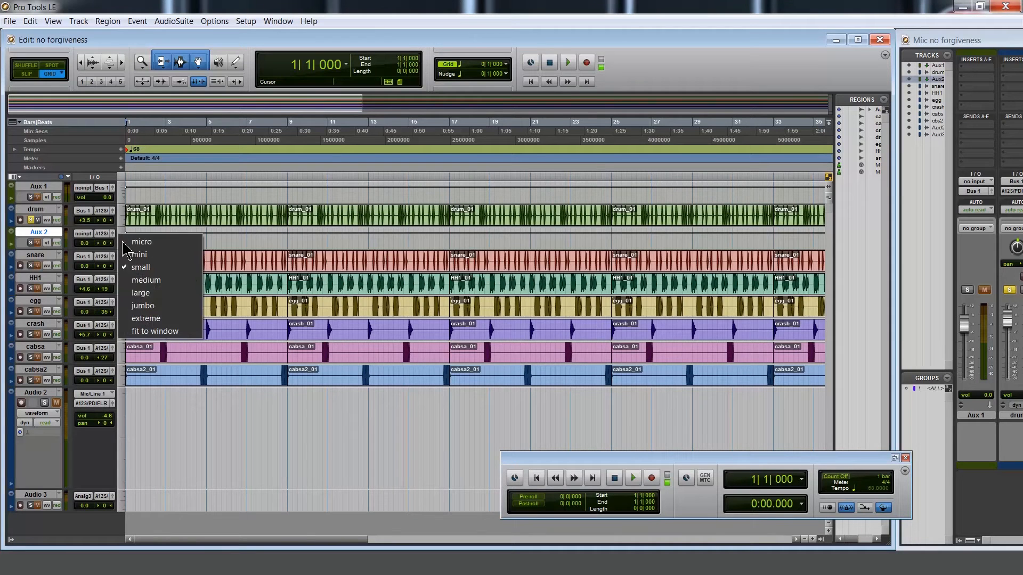
{"action": "left_click", "coordinate": [140, 281]}
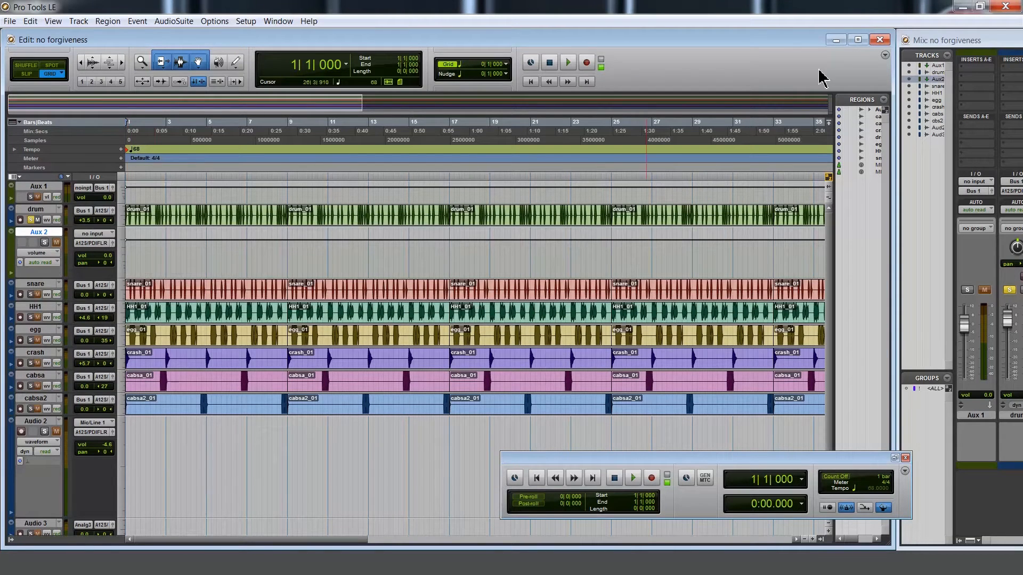
Rename the new aux track as sub
{"action": "left_click_drag", "start_coordinate": [957, 43], "coordinate": [542, 54]}
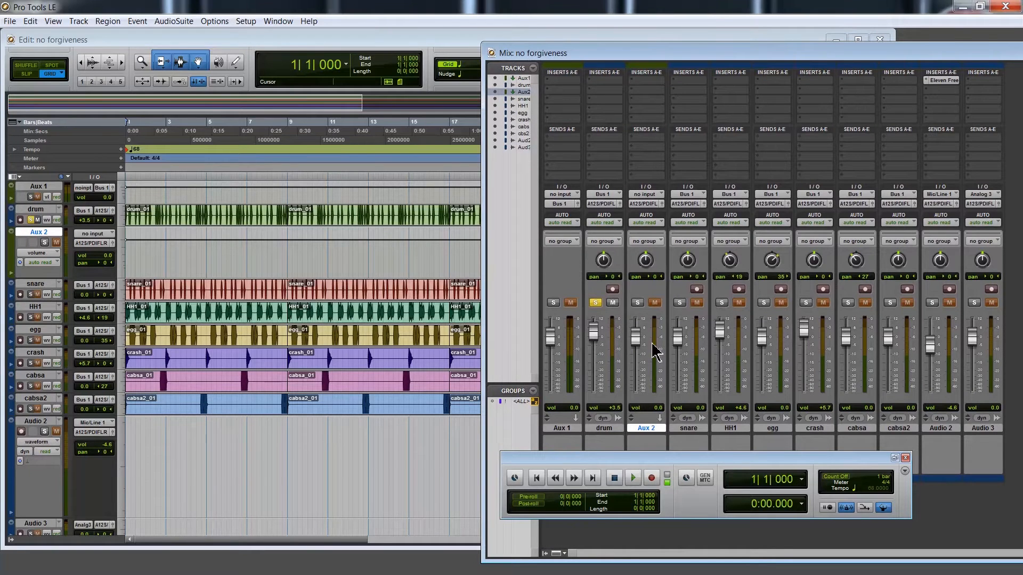
{"action": "double_click", "coordinate": [646, 428]}
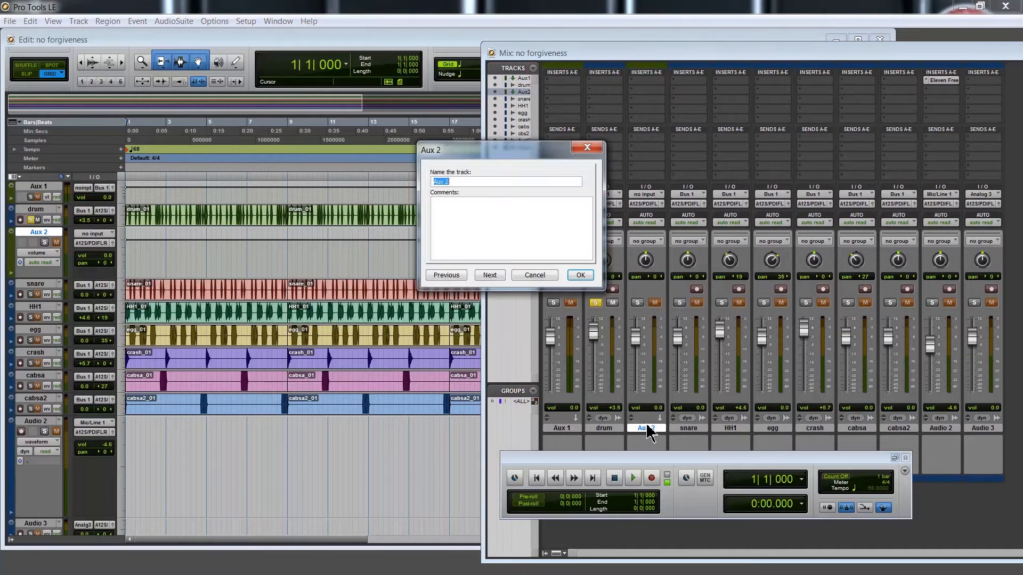
{"action": "type", "text": "sub"}
{"action": "key", "text": "Return"}
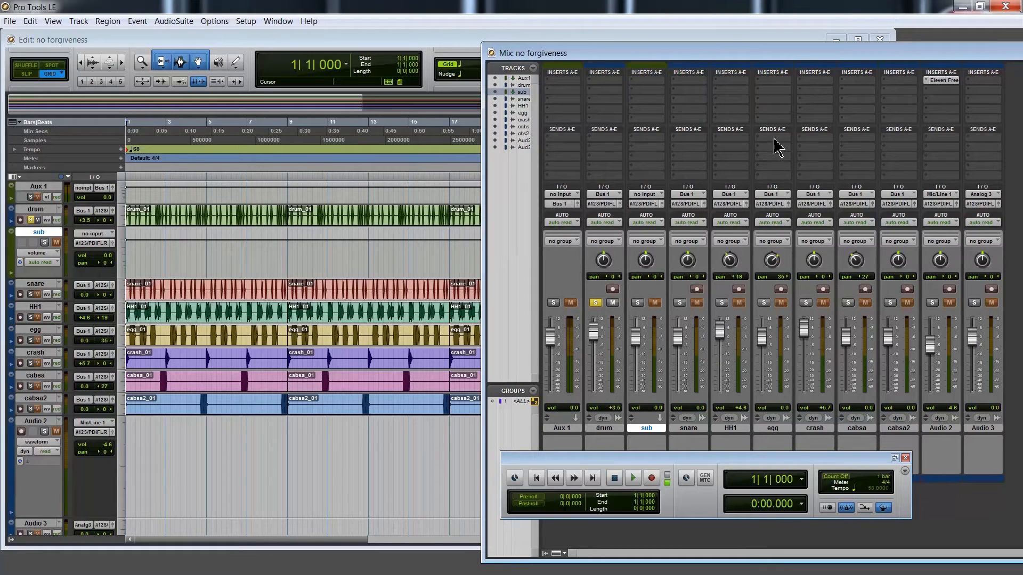
Insert the C1 gate (mono) plug-in on the sub track
{"action": "left_click", "coordinate": [636, 97]}
{"action": "mouse_move", "coordinate": [651, 114]}
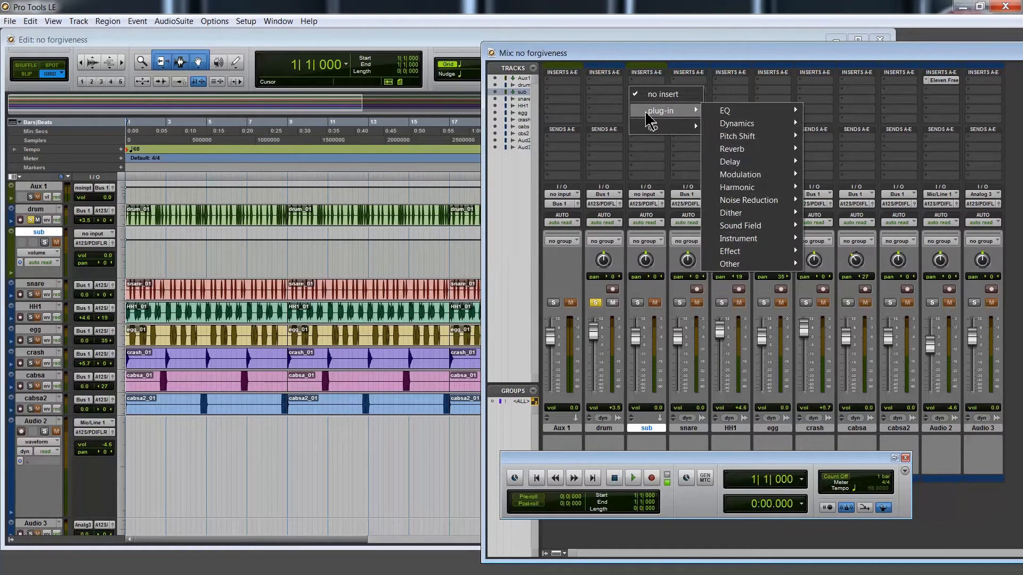
{"action": "mouse_move", "coordinate": [746, 123]}
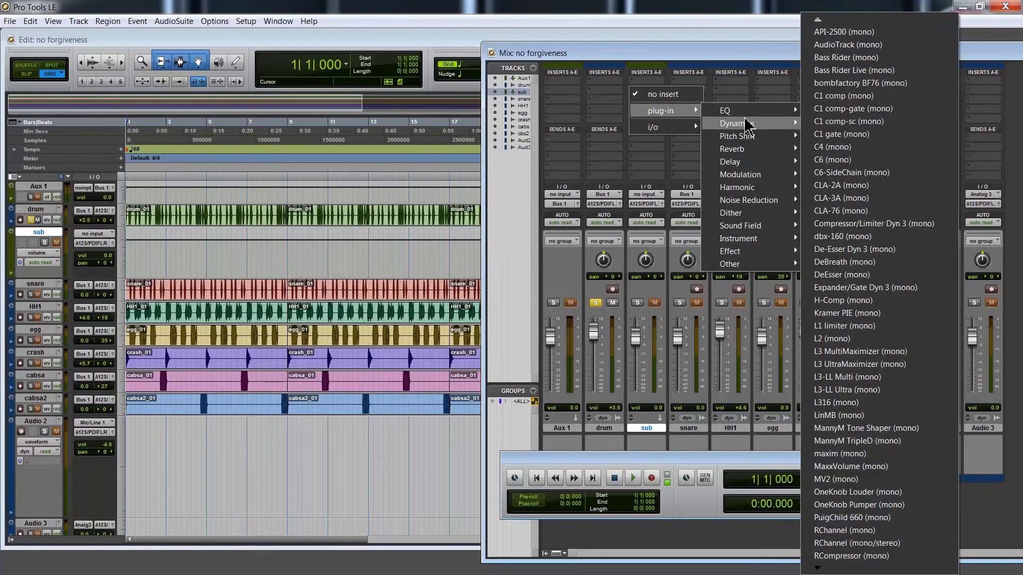
{"action": "left_click", "coordinate": [848, 139]}
{"action": "left_click_drag", "start_coordinate": [443, 186], "coordinate": [506, 257]}
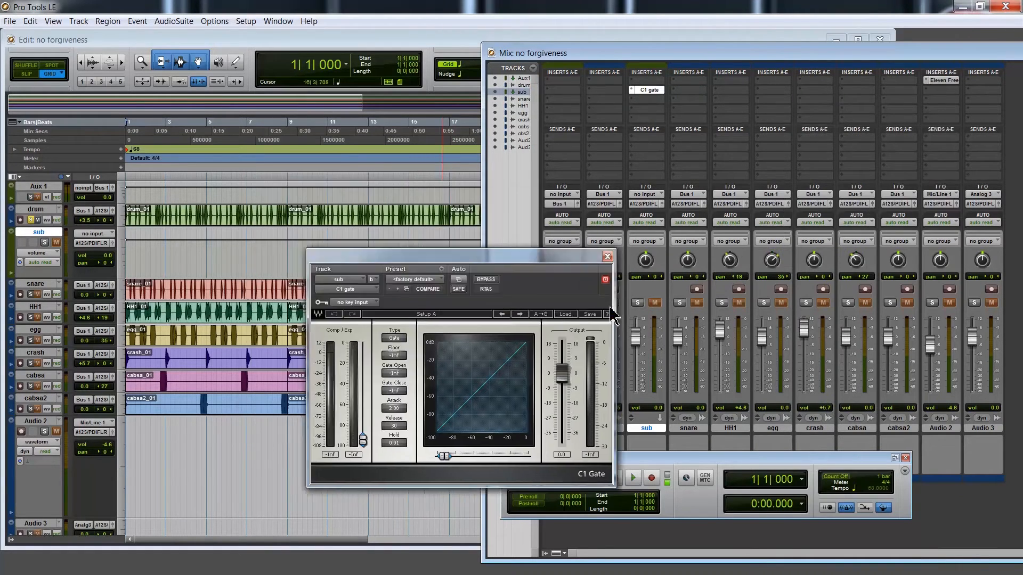
{"action": "left_click_drag", "start_coordinate": [613, 314], "coordinate": [630, 314]}
Insert the Signal Generator (mono) plug-in on the sub track ahead of the gate
{"action": "left_click", "coordinate": [633, 80]}
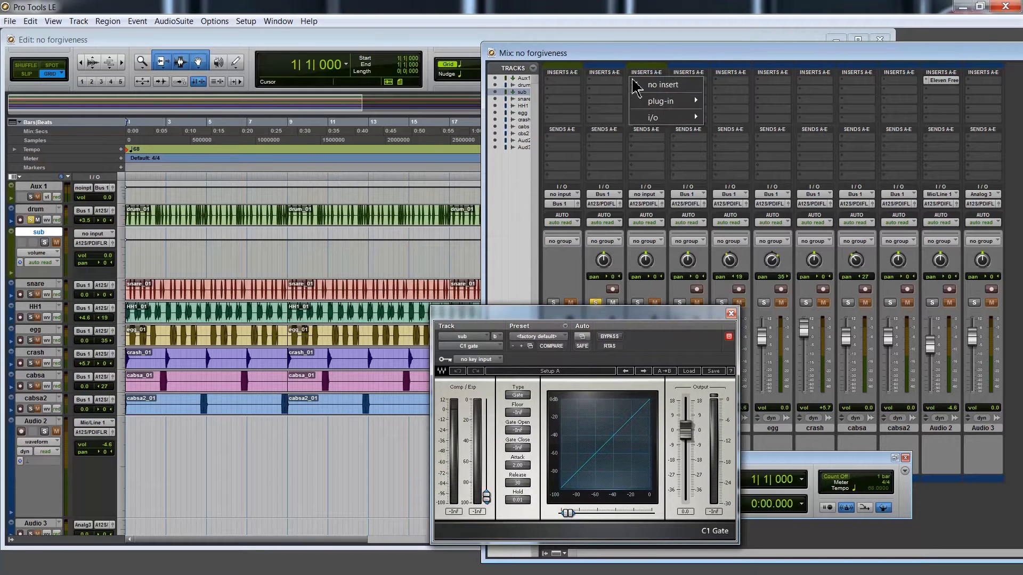
{"action": "mouse_move", "coordinate": [646, 108]}
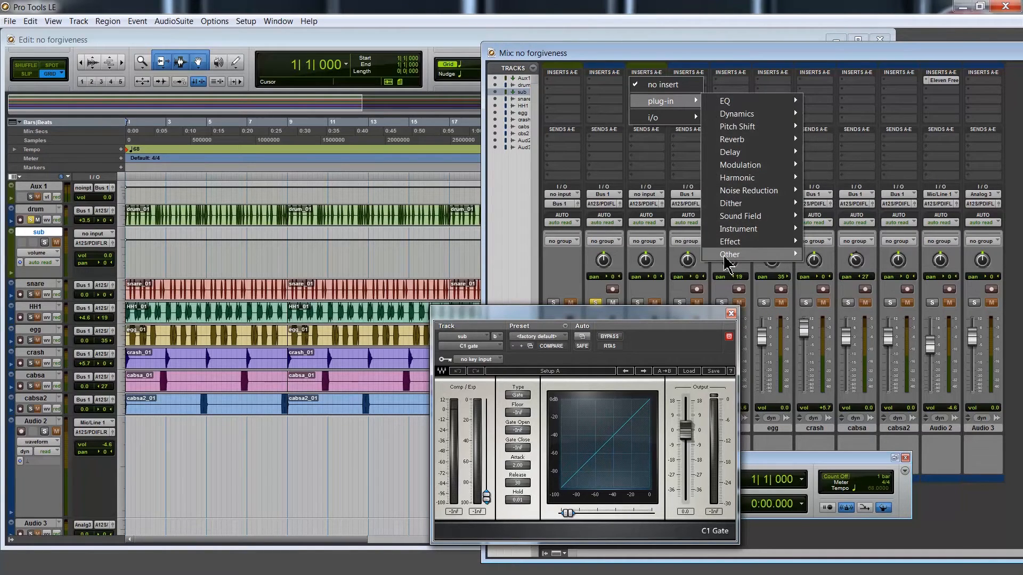
{"action": "mouse_move", "coordinate": [726, 255]}
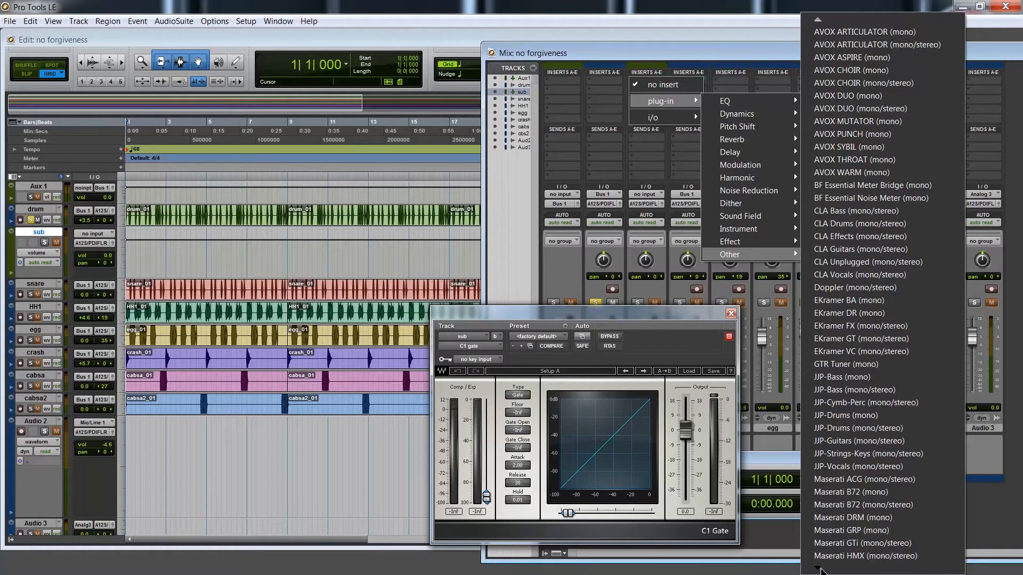
{"action": "mouse_move", "coordinate": [819, 569]}
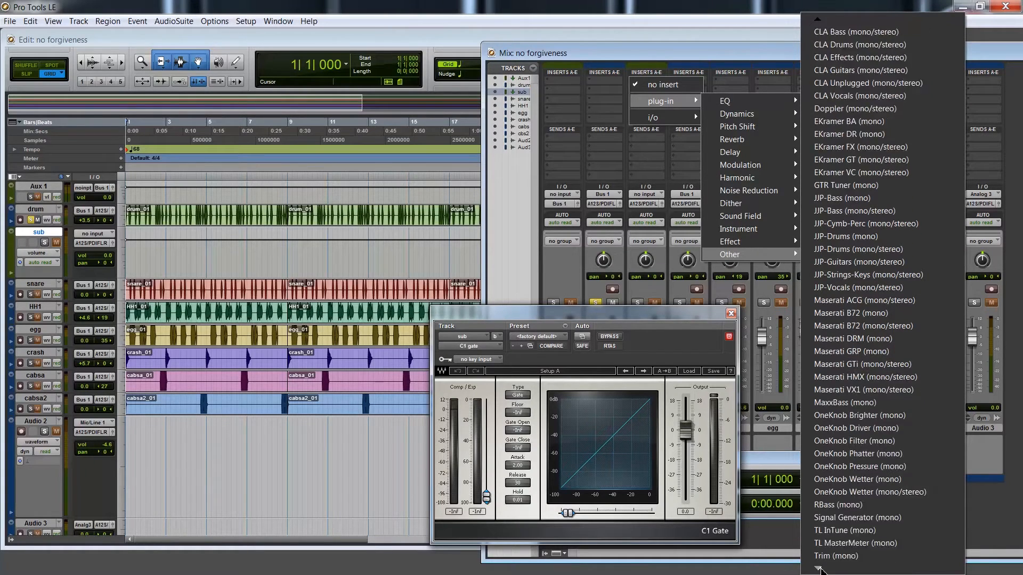
{"action": "left_click", "coordinate": [833, 517]}
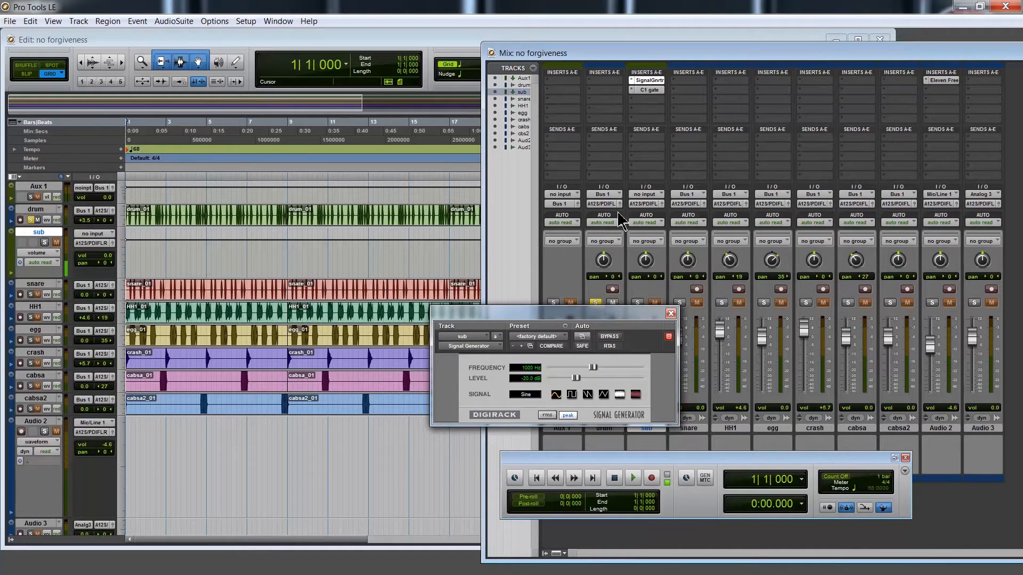
Solo and unsolo the sub track to audition the signal generator tone
{"action": "left_click_drag", "start_coordinate": [606, 318], "coordinate": [555, 331]}
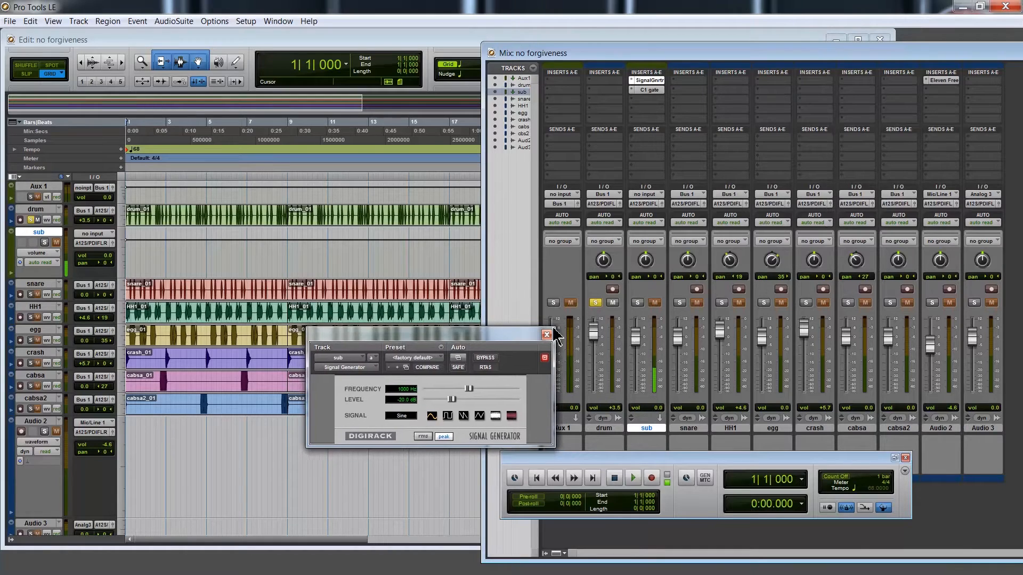
{"action": "left_click", "coordinate": [638, 302]}
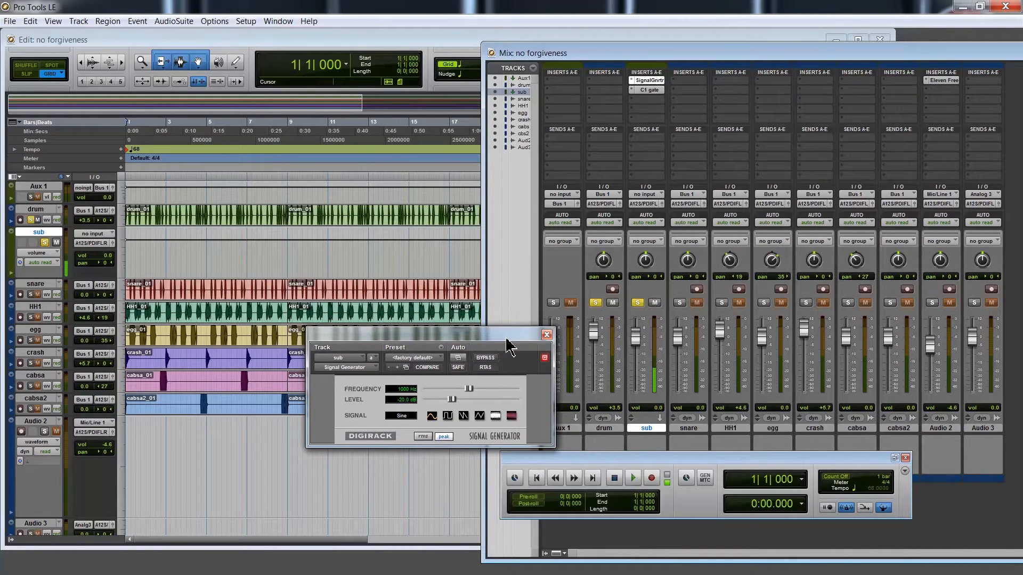
{"action": "left_click_drag", "start_coordinate": [507, 344], "coordinate": [532, 372]}
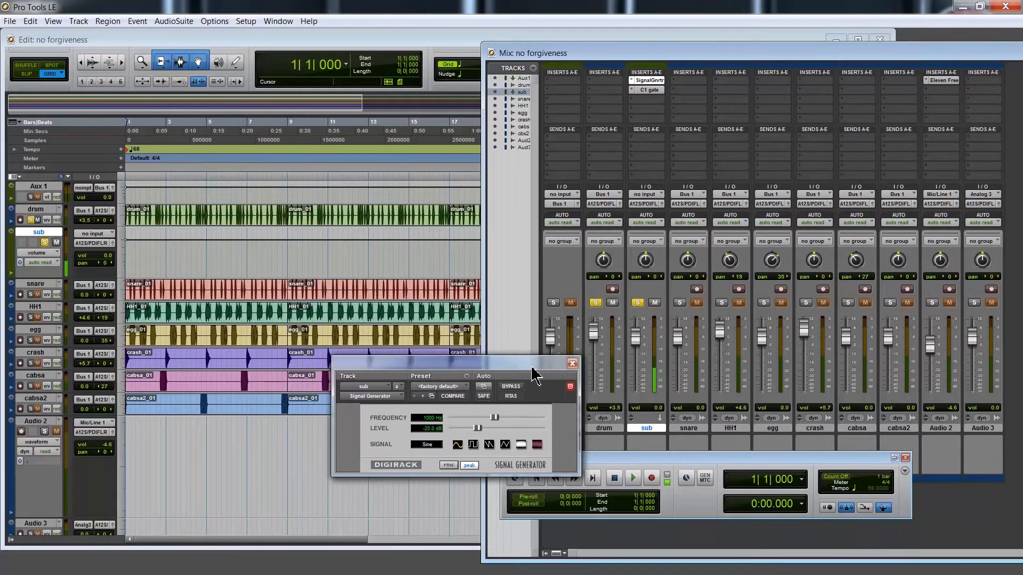
{"action": "left_click", "coordinate": [638, 303]}
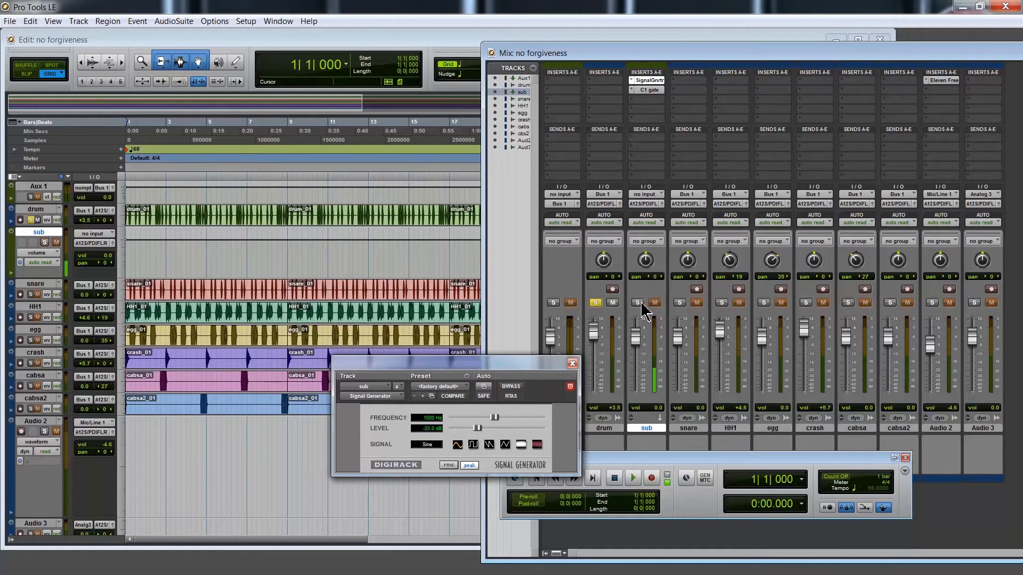
{"action": "left_click_drag", "start_coordinate": [532, 366], "coordinate": [738, 462]}
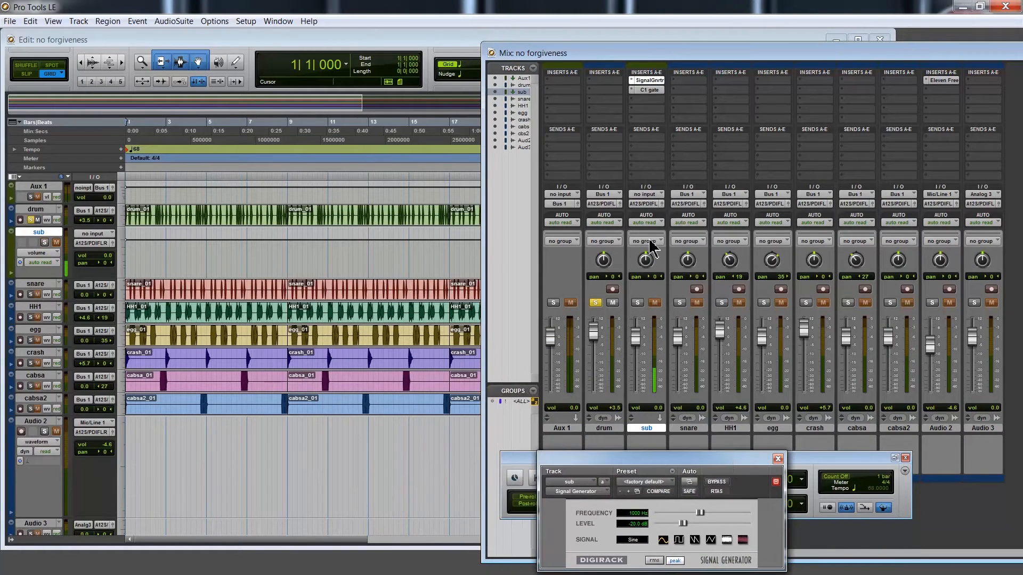
Add a send from the drum track to Bus 8 (Mono)
{"action": "left_click", "coordinate": [593, 144]}
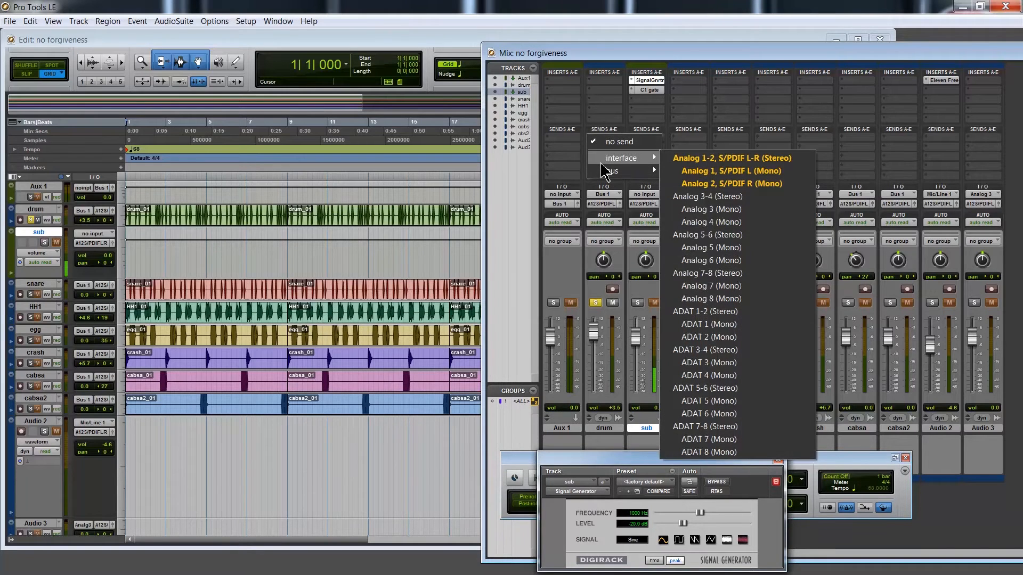
{"action": "mouse_move", "coordinate": [608, 176]}
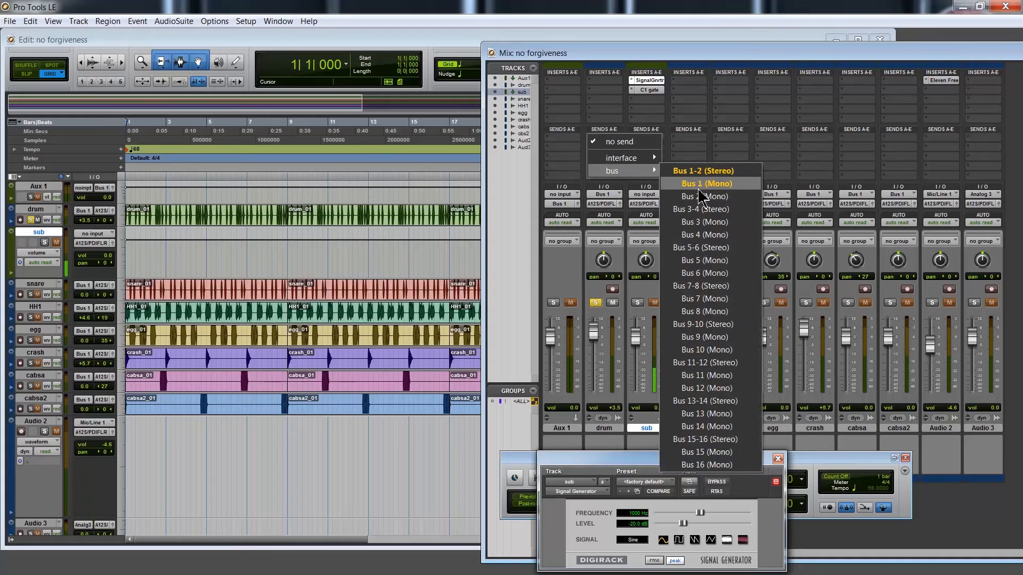
{"action": "left_click", "coordinate": [707, 312]}
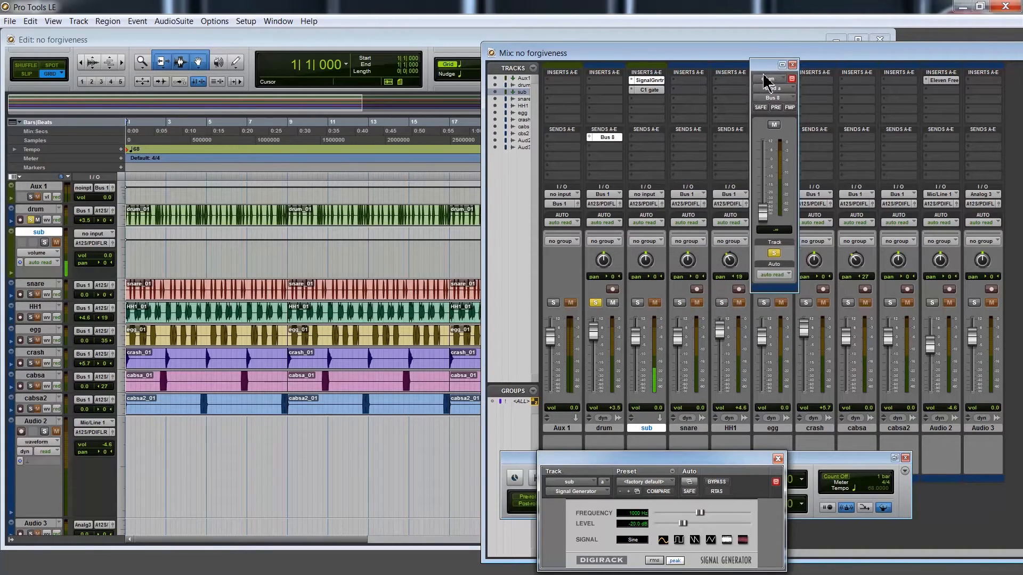
Set the drum track's Bus 8 send level to -5.5 dB
{"action": "left_click_drag", "start_coordinate": [767, 82], "coordinate": [472, 232]}
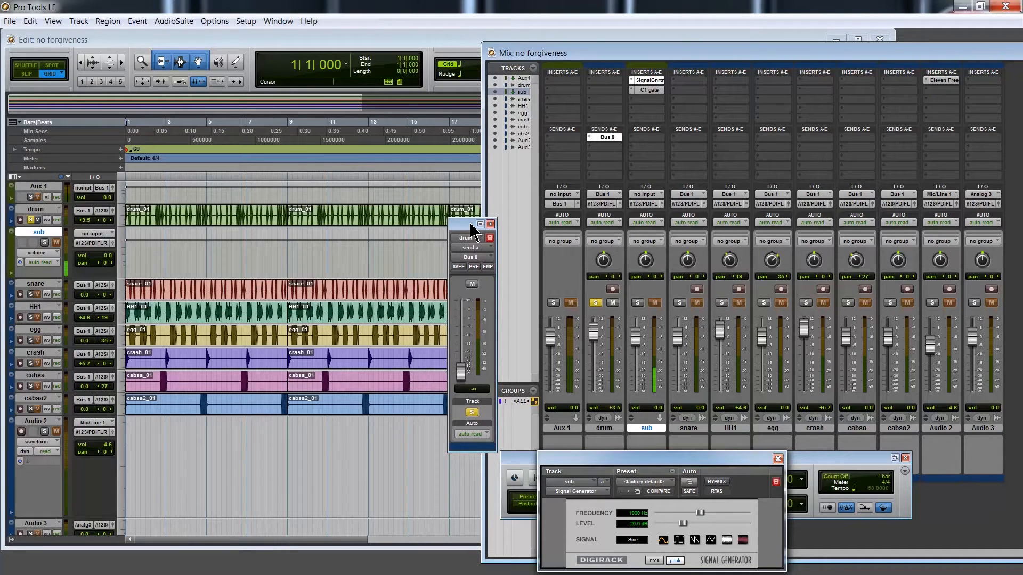
{"action": "left_click_drag", "start_coordinate": [472, 225], "coordinate": [446, 217]}
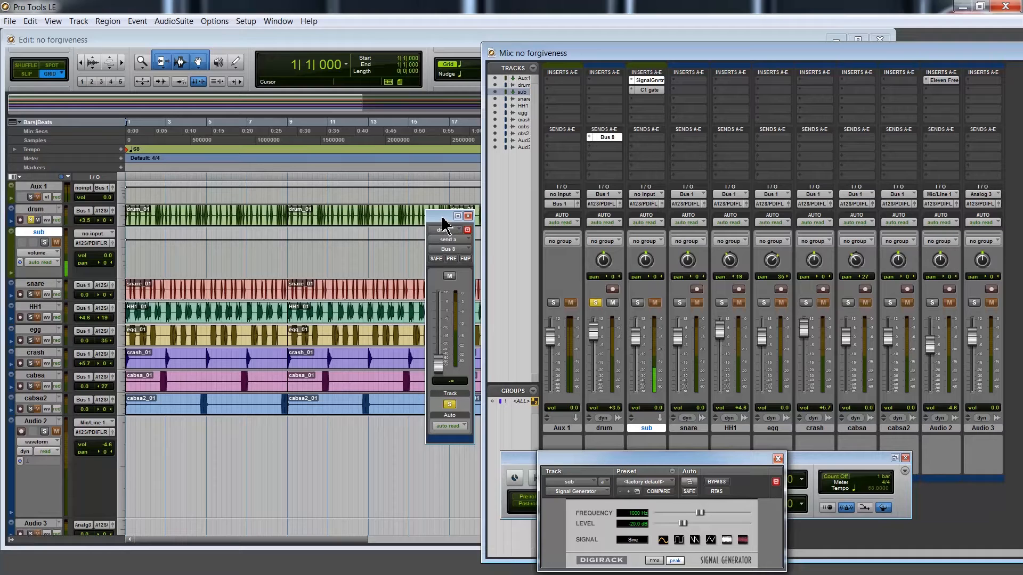
{"action": "left_click_drag", "start_coordinate": [445, 218], "coordinate": [443, 208]}
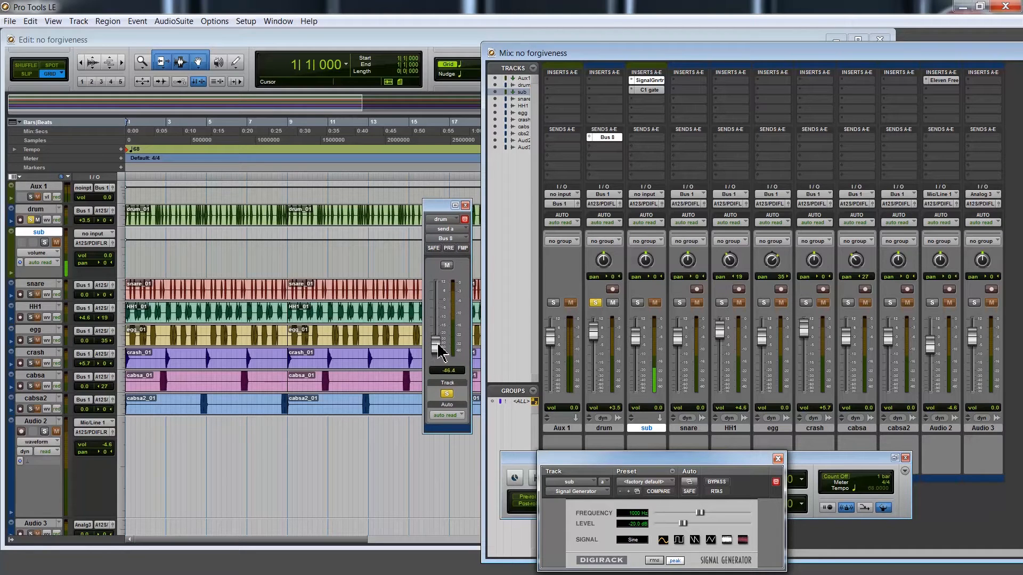
{"action": "left_click_drag", "start_coordinate": [436, 352], "coordinate": [438, 310]}
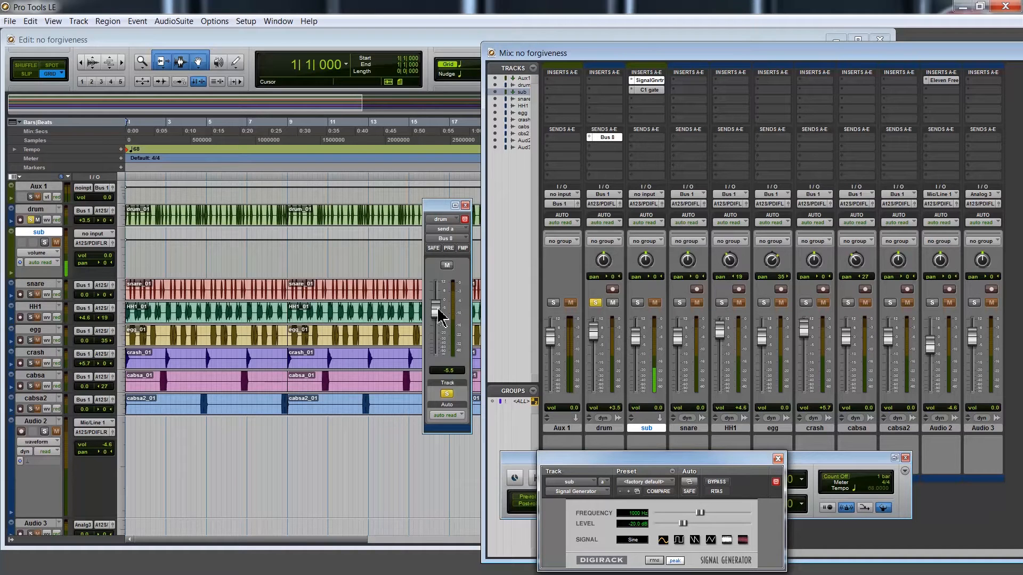
Set the sub track's input to Bus 8 (Mono)
{"action": "left_click", "coordinate": [645, 195]}
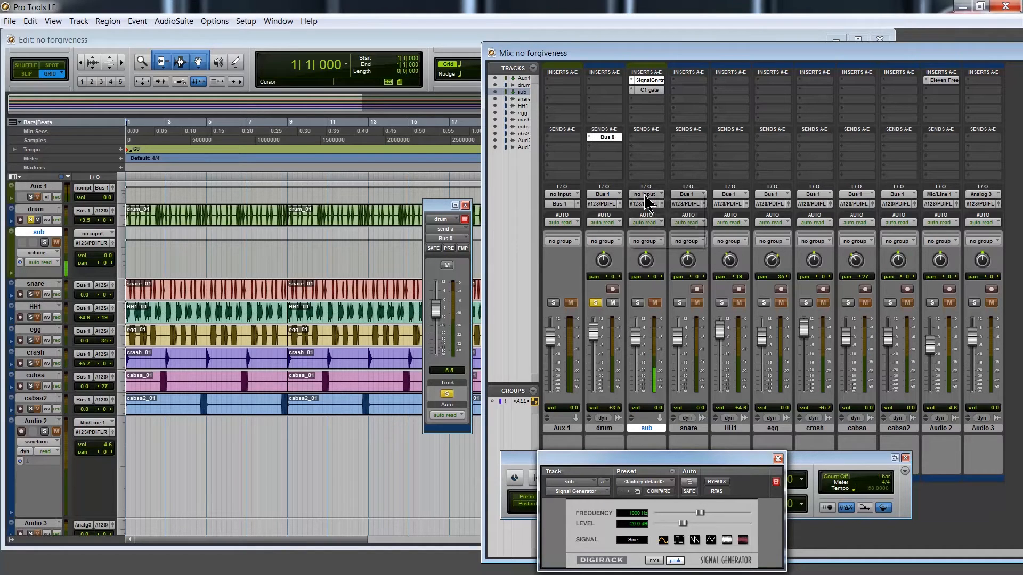
{"action": "mouse_move", "coordinate": [653, 229]}
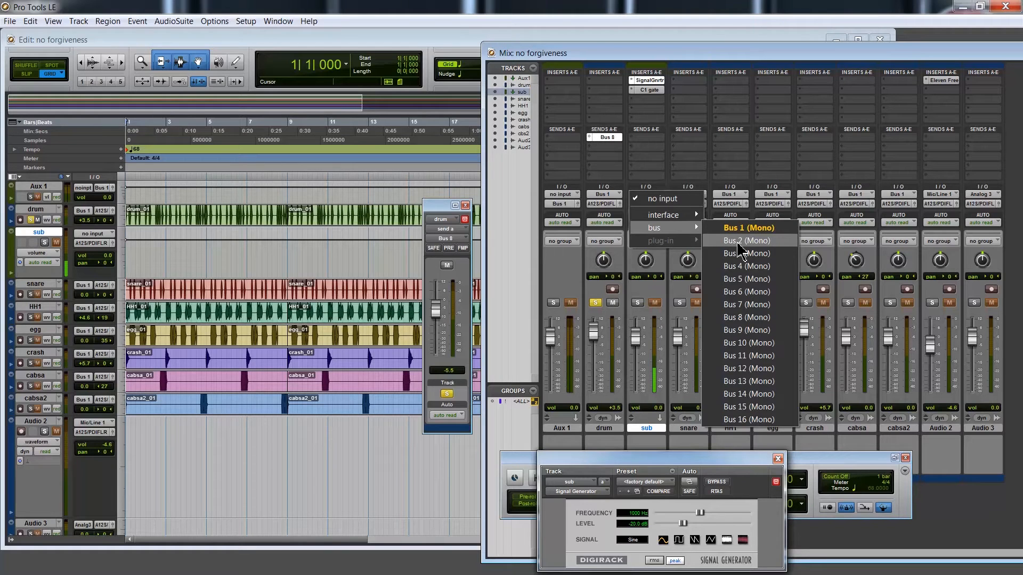
{"action": "left_click", "coordinate": [737, 319]}
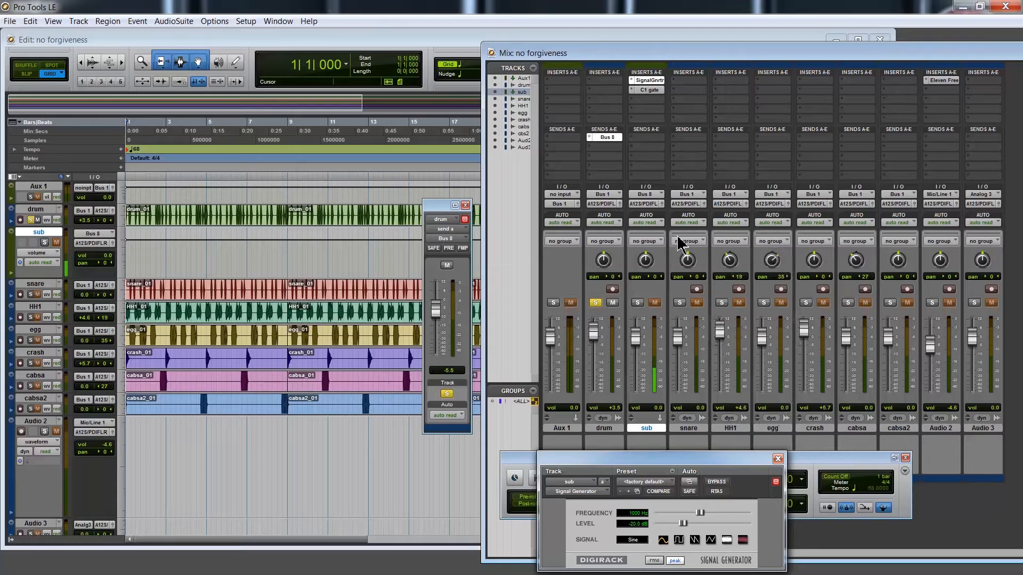
{"action": "left_click", "coordinate": [646, 196]}
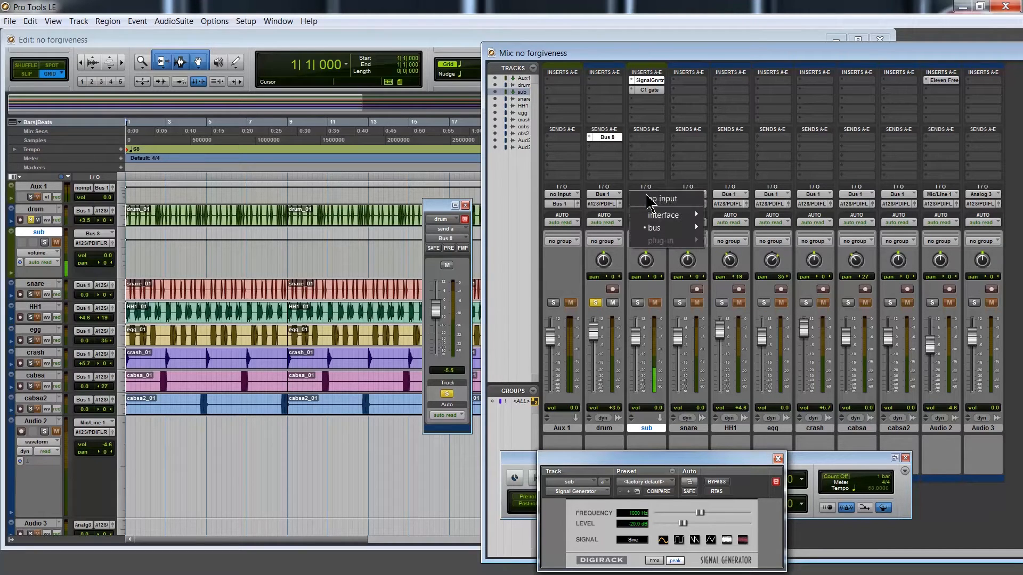
Open the C1 Gate plug-in on the sub track and arrange the plug-in windows side by side
{"action": "left_click", "coordinate": [701, 52]}
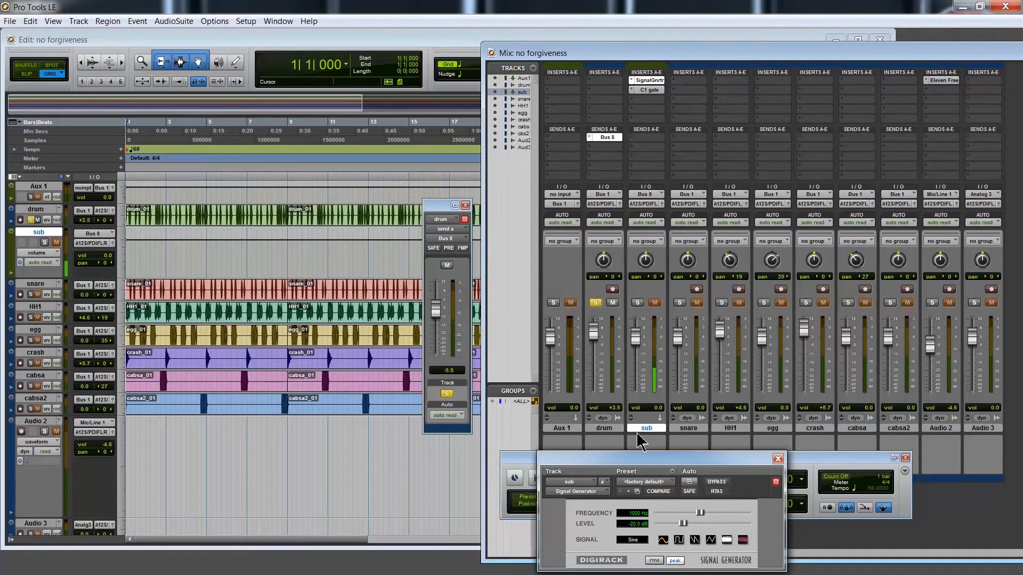
{"action": "left_click_drag", "start_coordinate": [637, 467], "coordinate": [605, 423]}
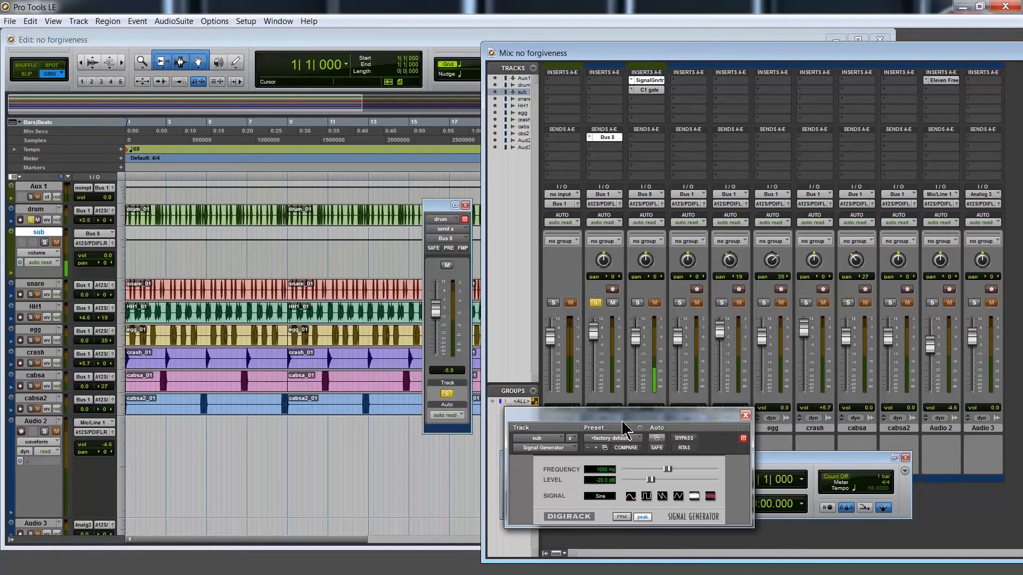
{"action": "left_click", "coordinate": [649, 90]}
{"action": "left_click_drag", "start_coordinate": [235, 16], "coordinate": [567, 257]}
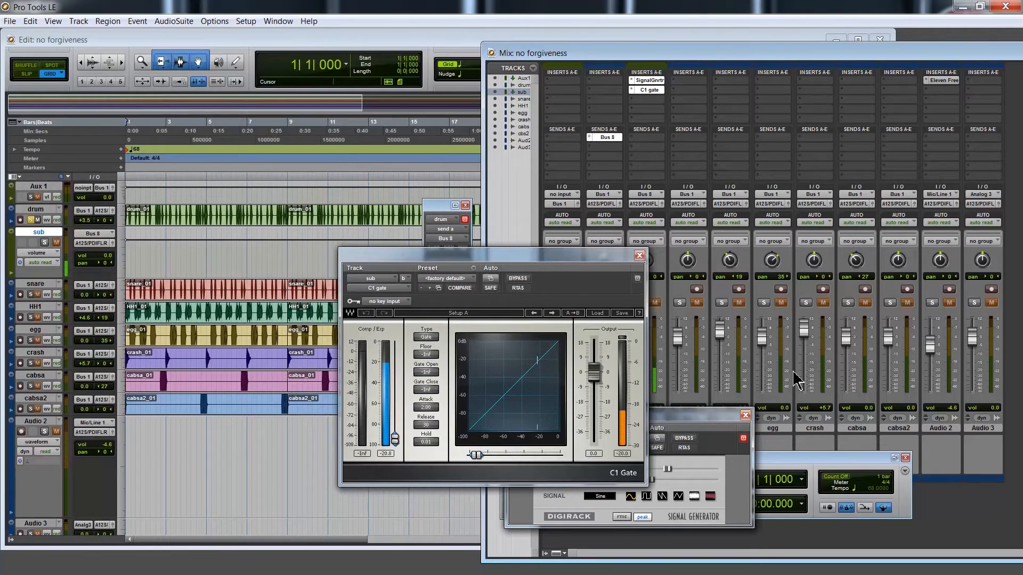
{"action": "left_click_drag", "start_coordinate": [799, 458], "coordinate": [809, 488]}
{"action": "left_click_drag", "start_coordinate": [704, 413], "coordinate": [864, 313]}
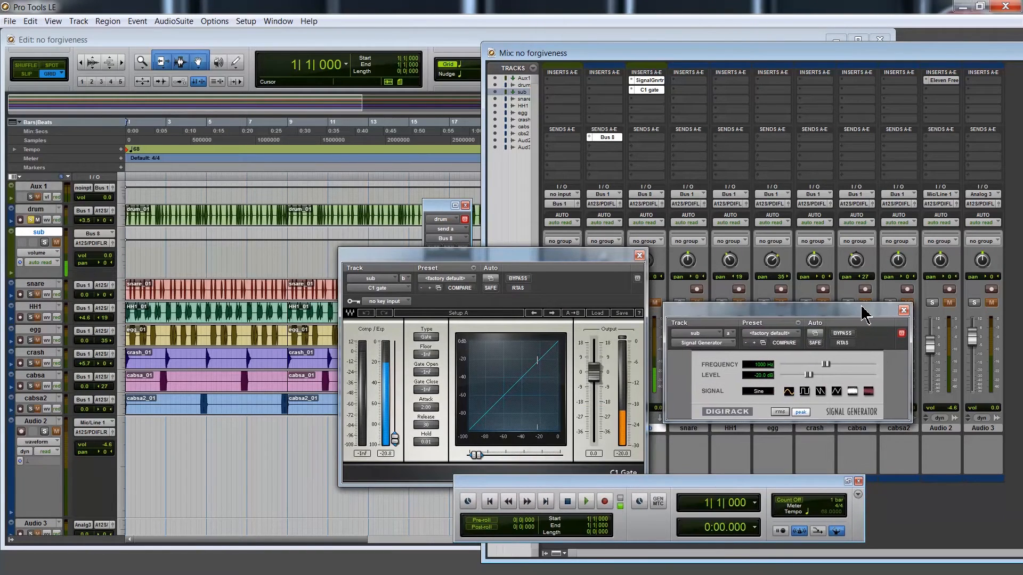
Set the C1 Gate's key input to Bus 8 (Mono)
{"action": "left_click", "coordinate": [378, 311]}
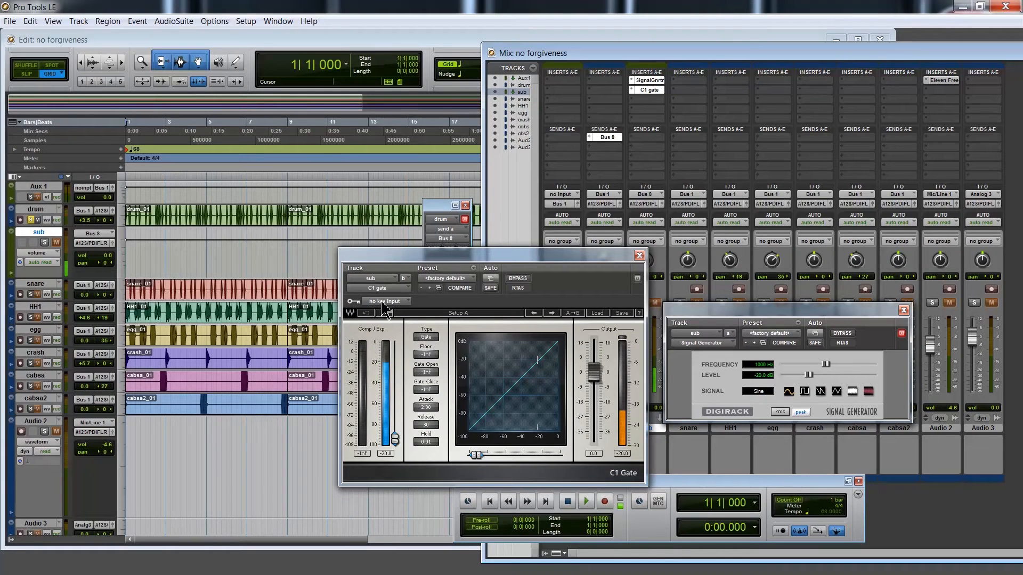
{"action": "left_click_drag", "start_coordinate": [457, 258], "coordinate": [459, 267]}
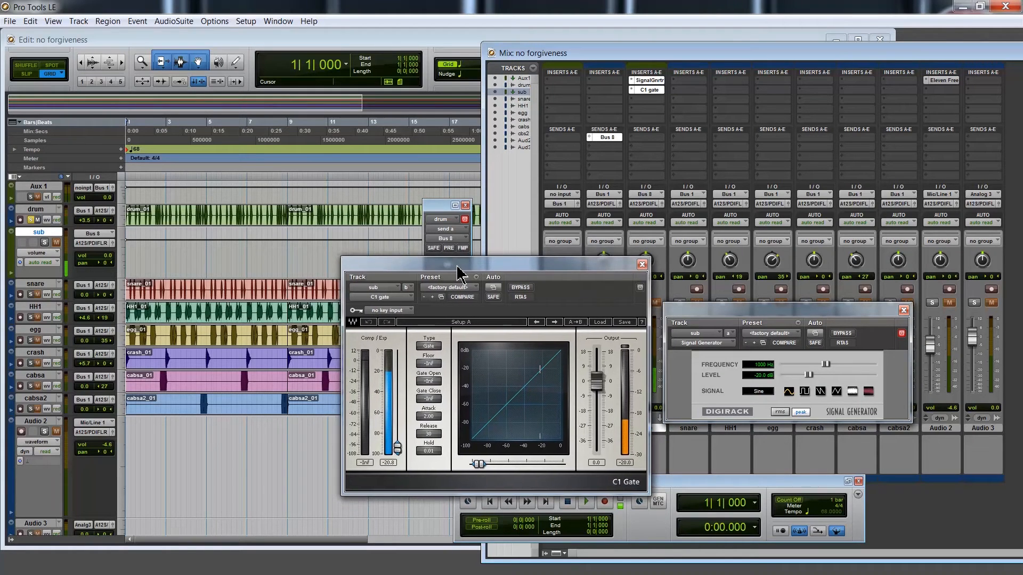
{"action": "left_click", "coordinate": [408, 310]}
{"action": "mouse_move", "coordinate": [410, 345]}
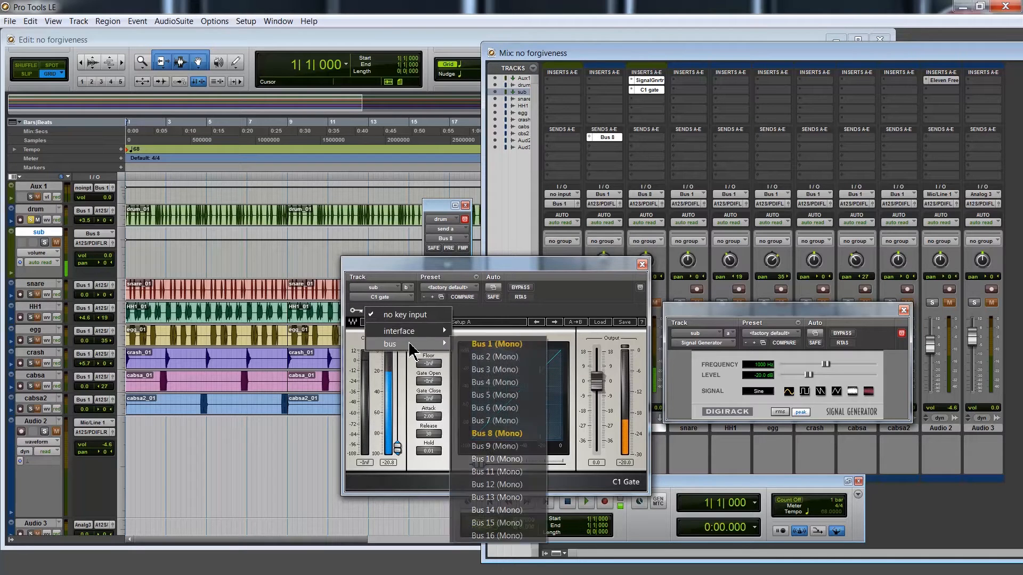
{"action": "left_click", "coordinate": [519, 433]}
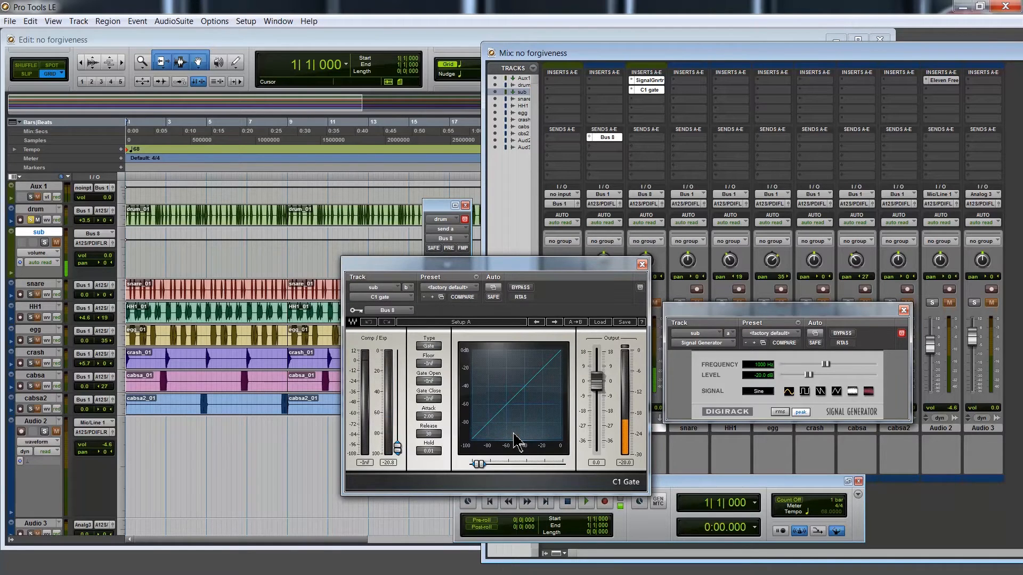
Nudge the C1 Gate's threshold slightly and start playback of the session
{"action": "left_click_drag", "start_coordinate": [570, 267], "coordinate": [487, 280]}
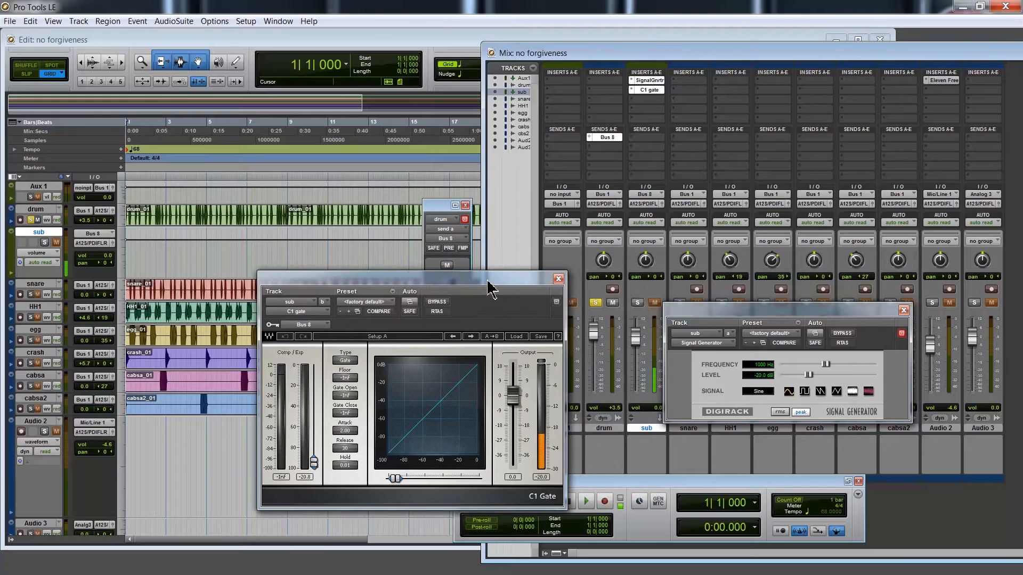
{"action": "left_click_drag", "start_coordinate": [727, 311], "coordinate": [769, 375]}
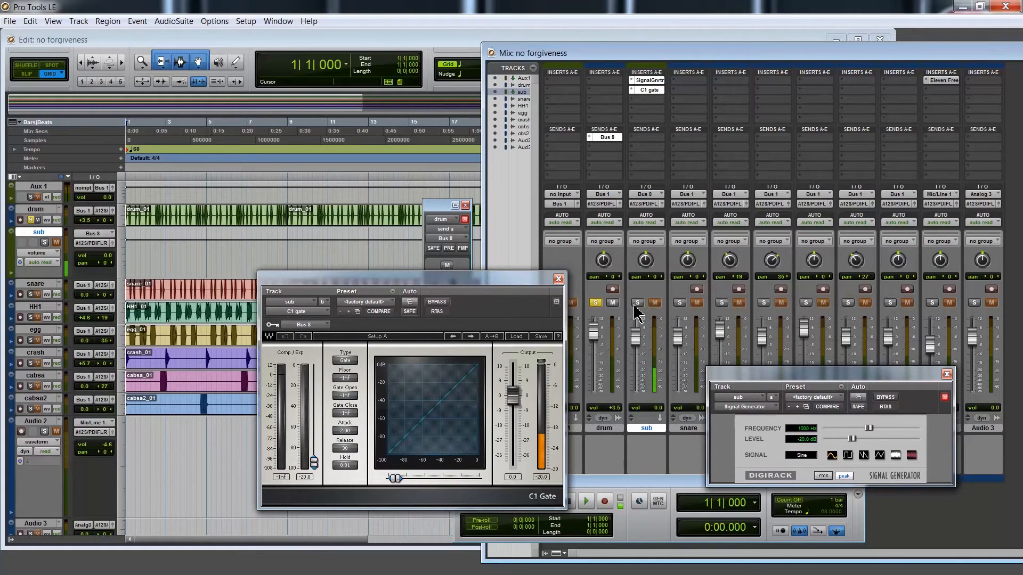
{"action": "left_click_drag", "start_coordinate": [314, 463], "coordinate": [314, 459]}
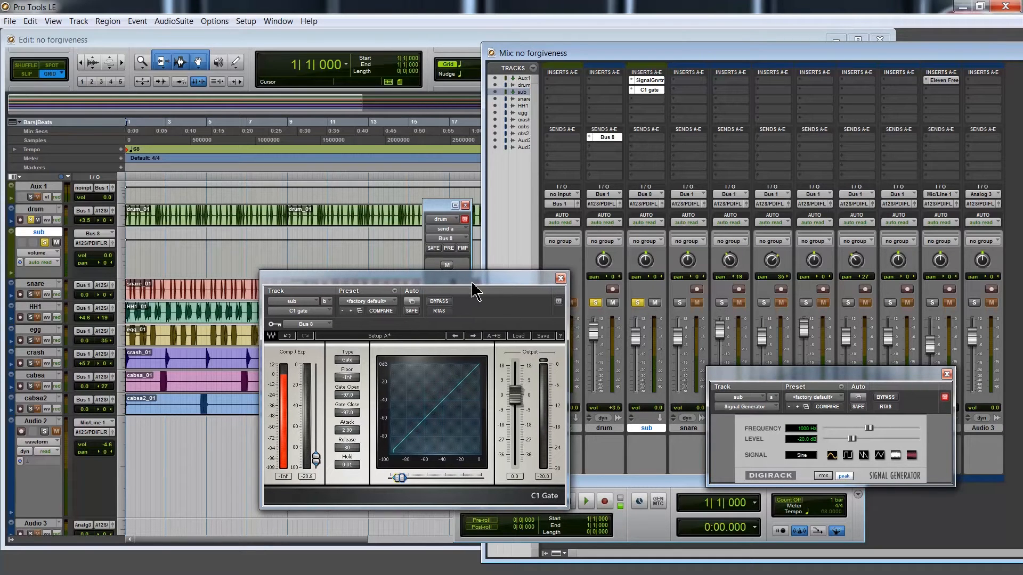
{"action": "left_click_drag", "start_coordinate": [469, 283], "coordinate": [494, 283]}
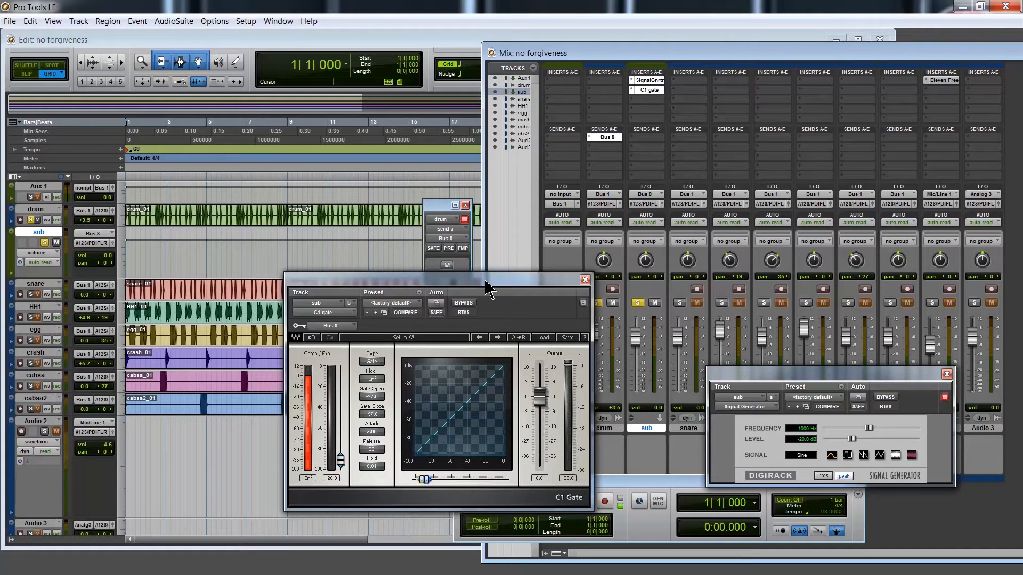
{"action": "left_click_drag", "start_coordinate": [485, 282], "coordinate": [461, 295]}
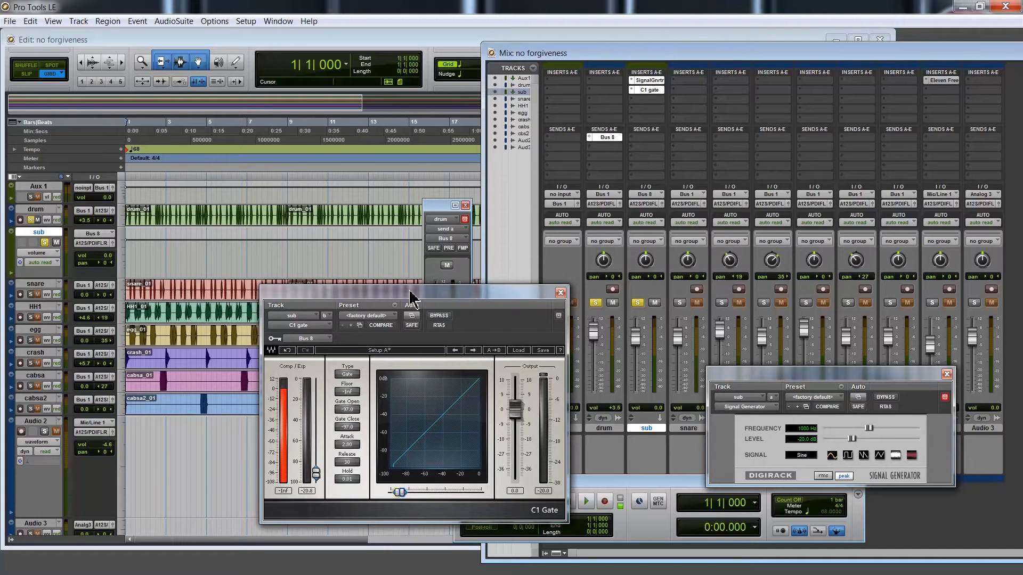
{"action": "key", "text": "space"}
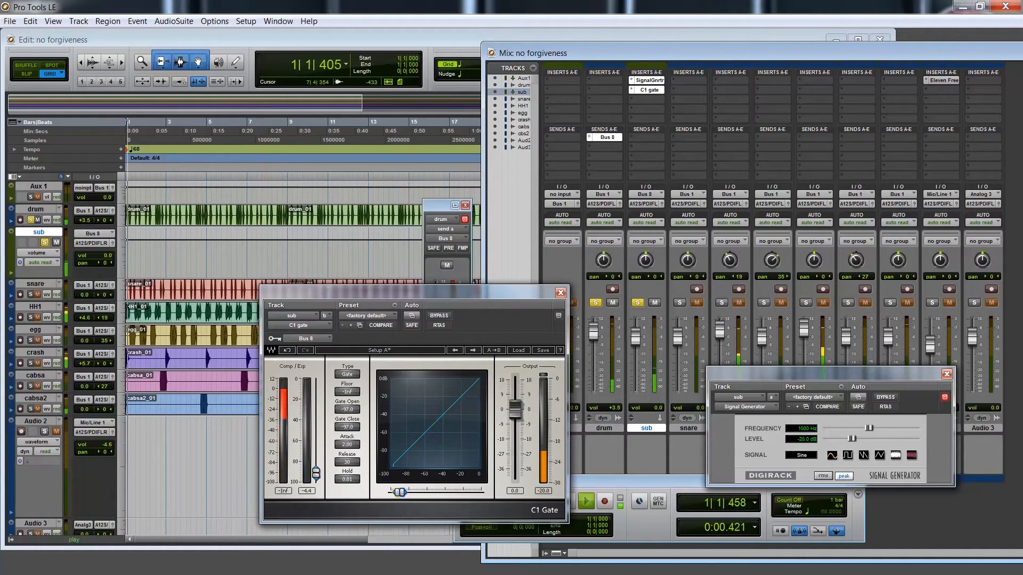
{"action": "left_click_drag", "start_coordinate": [454, 297], "coordinate": [451, 249]}
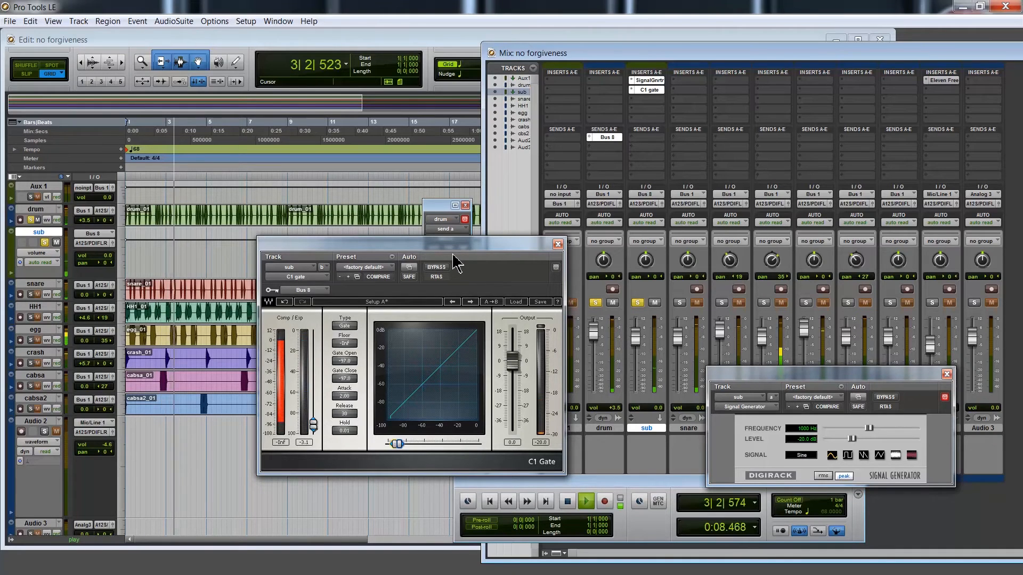
Set the Signal Generator frequency to 60 Hz and its level to -4.2 dB
{"action": "mouse_move", "coordinate": [851, 439]}
{"action": "left_mouse_down"}
{"action": "mouse_move", "coordinate": [870, 440]}
{"action": "mouse_move", "coordinate": [859, 440]}
{"action": "mouse_move", "coordinate": [863, 428]}
{"action": "mouse_move", "coordinate": [838, 428]}
{"action": "left_mouse_up"}
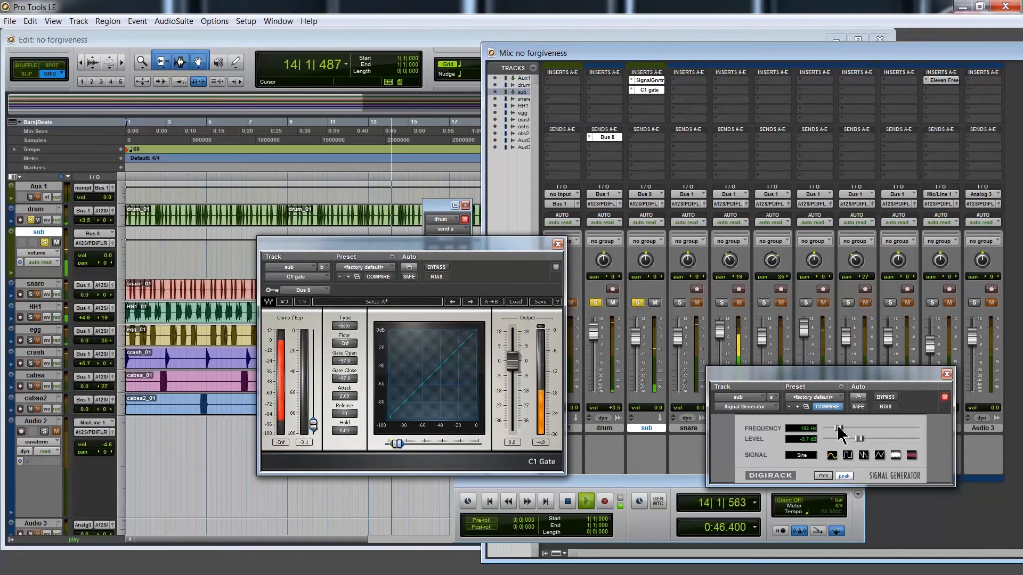
{"action": "left_click_drag", "start_coordinate": [838, 427], "coordinate": [828, 427]}
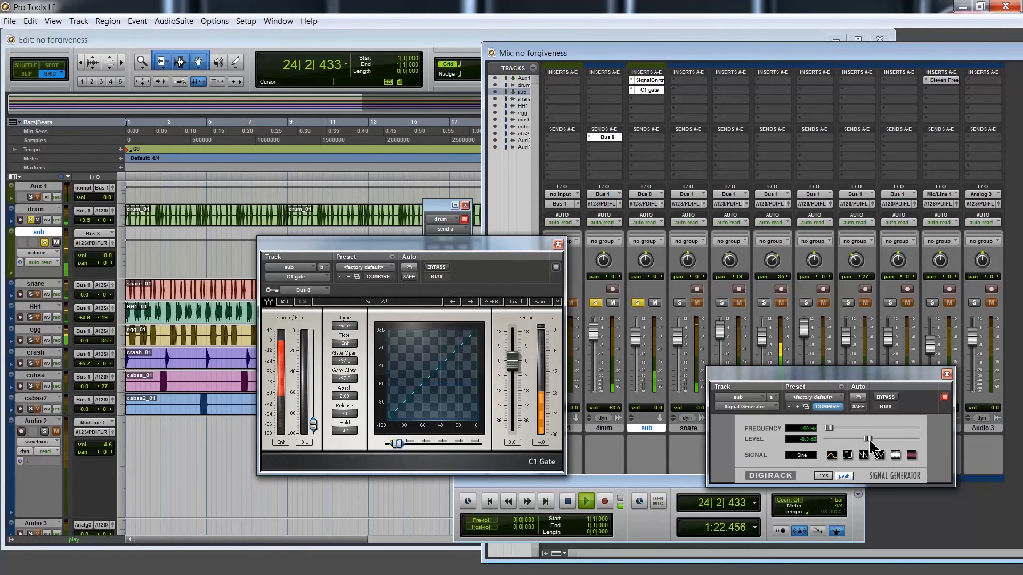
{"action": "left_click_drag", "start_coordinate": [869, 441], "coordinate": [898, 437]}
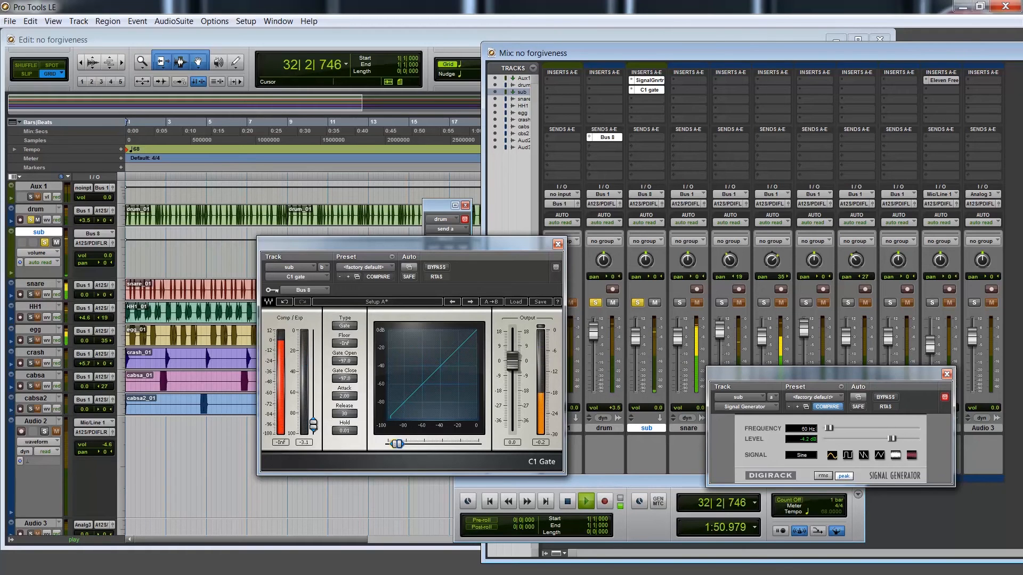
Raise the C1 Gate's threshold while the session plays
{"action": "left_click_drag", "start_coordinate": [403, 444], "coordinate": [405, 444]}
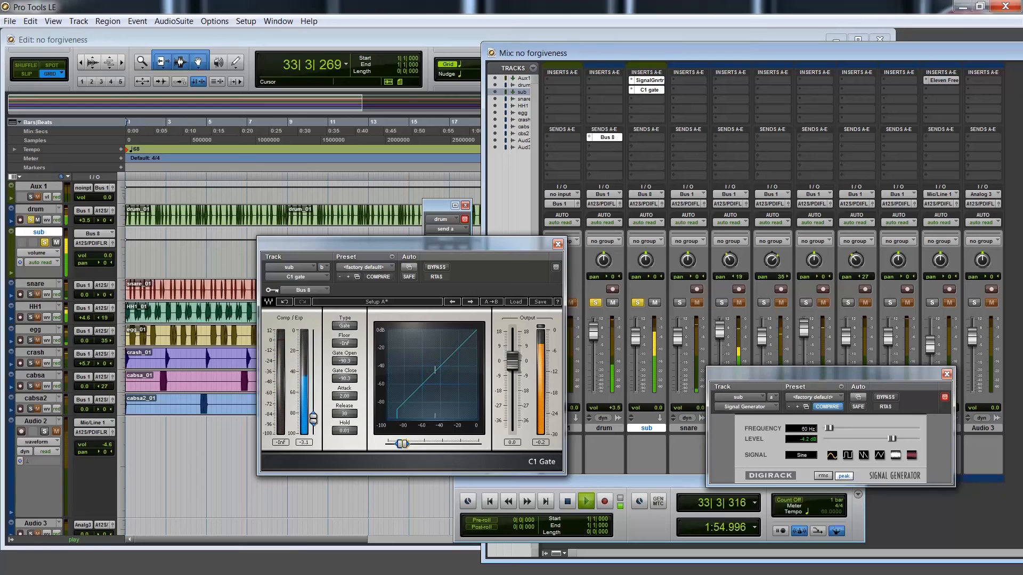
{"action": "left_click_drag", "start_coordinate": [423, 444], "coordinate": [432, 444]}
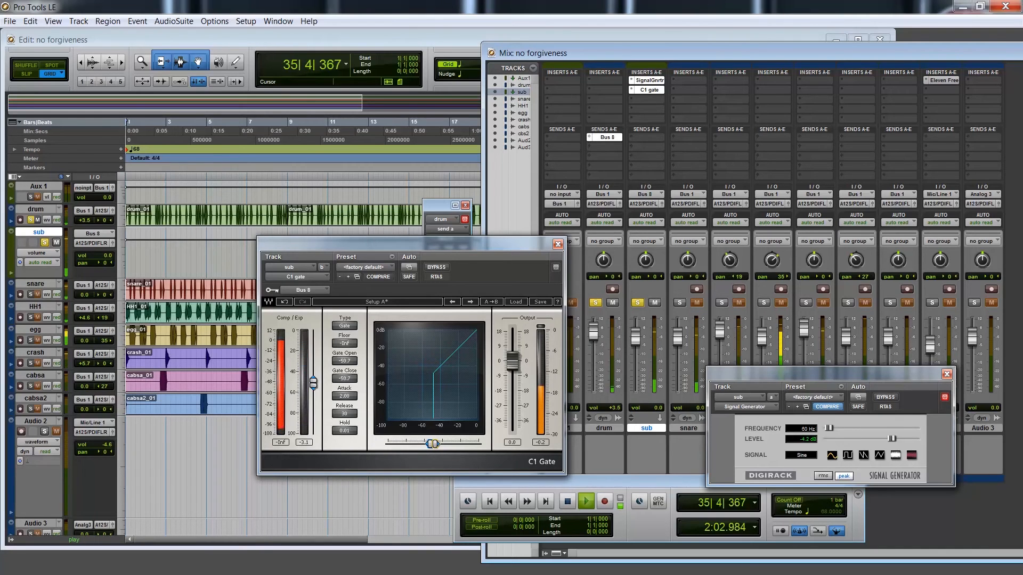
{"action": "left_click_drag", "start_coordinate": [432, 444], "coordinate": [433, 443]}
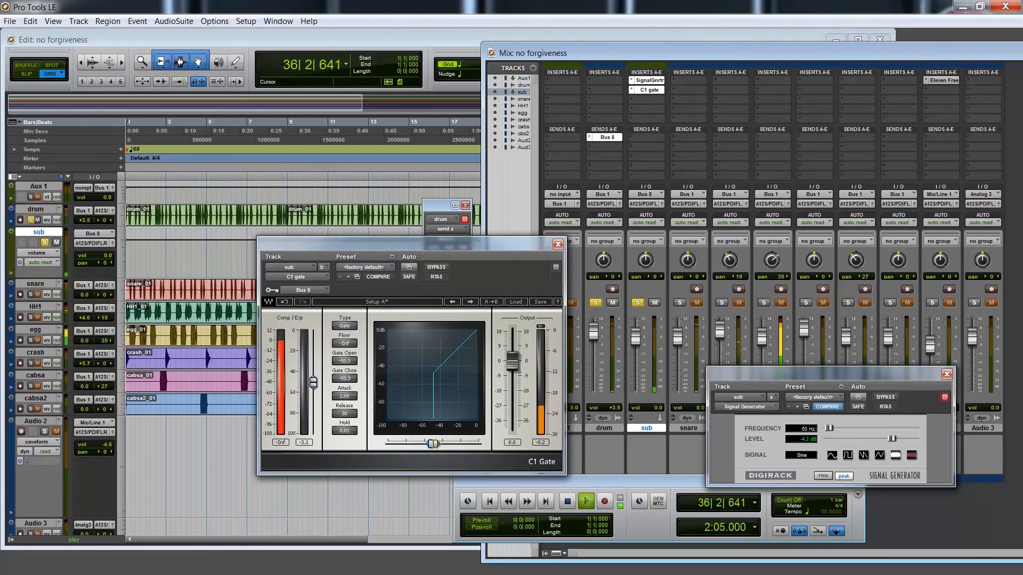
{"action": "left_click_drag", "start_coordinate": [434, 444], "coordinate": [451, 444]}
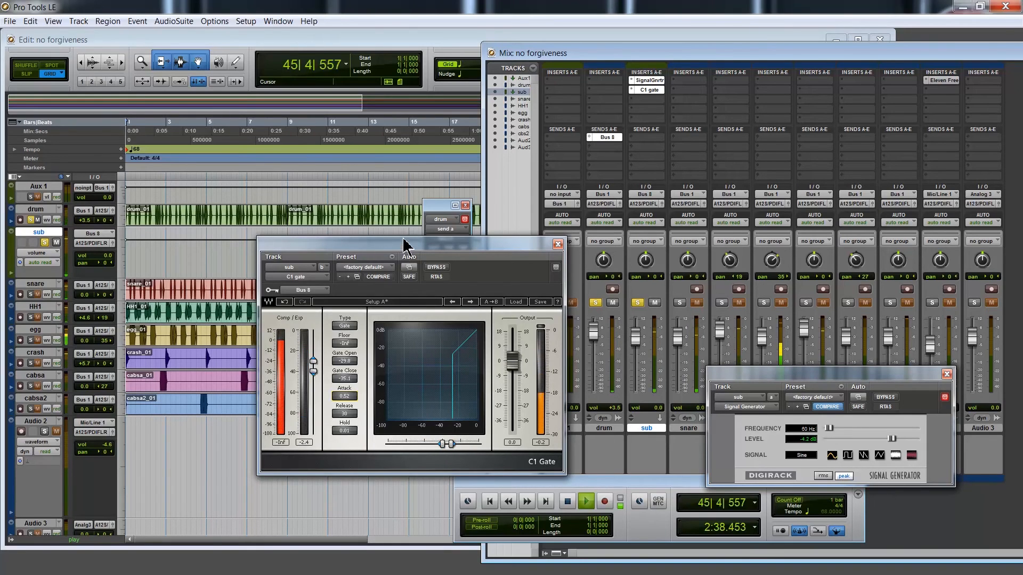
Bypass and re-enable the Signal Generator to compare the gated sub tone during playback
{"action": "left_click", "coordinate": [39, 238]}
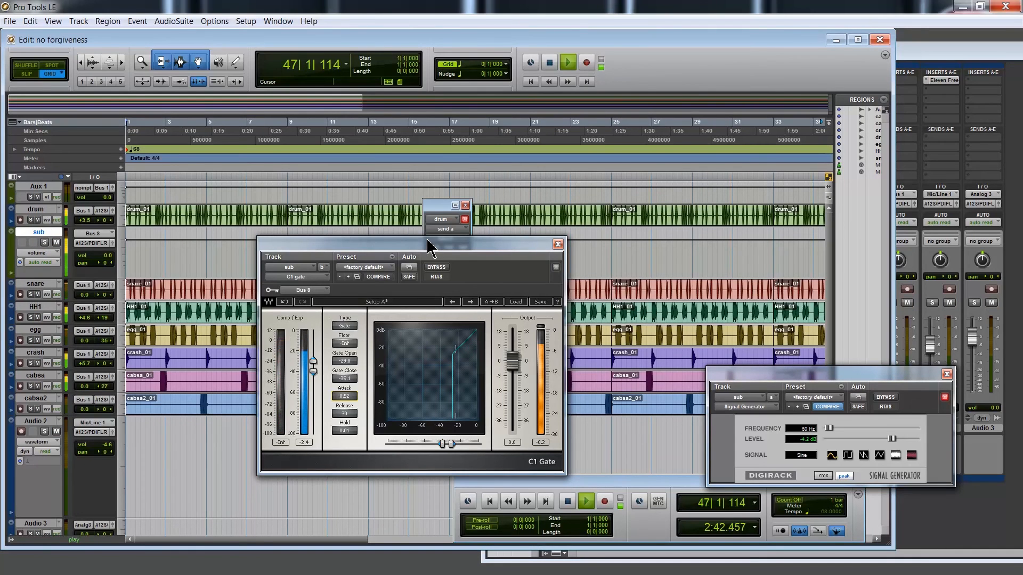
{"action": "left_click_drag", "start_coordinate": [431, 246], "coordinate": [275, 319]}
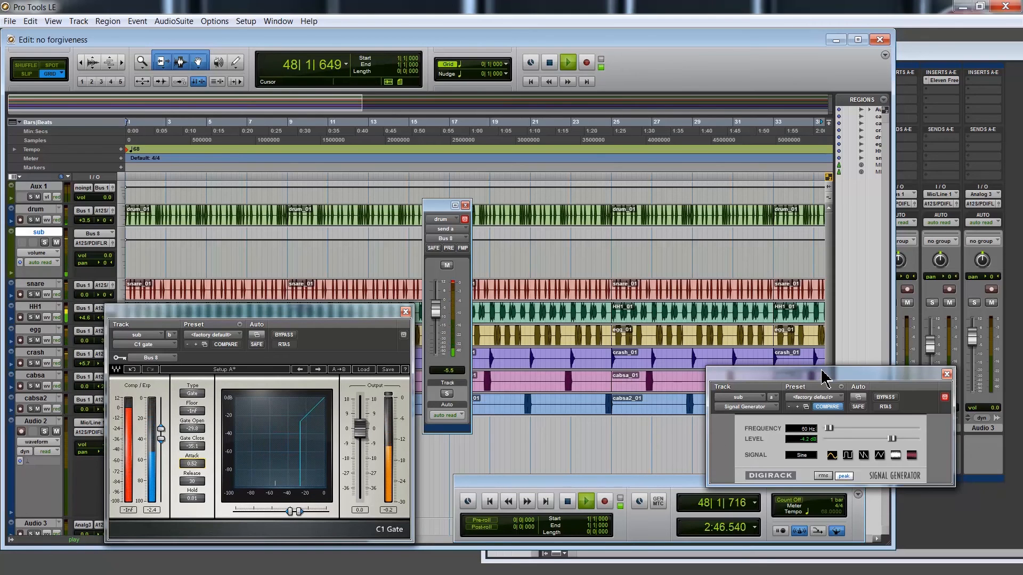
{"action": "left_click_drag", "start_coordinate": [825, 379], "coordinate": [673, 381]}
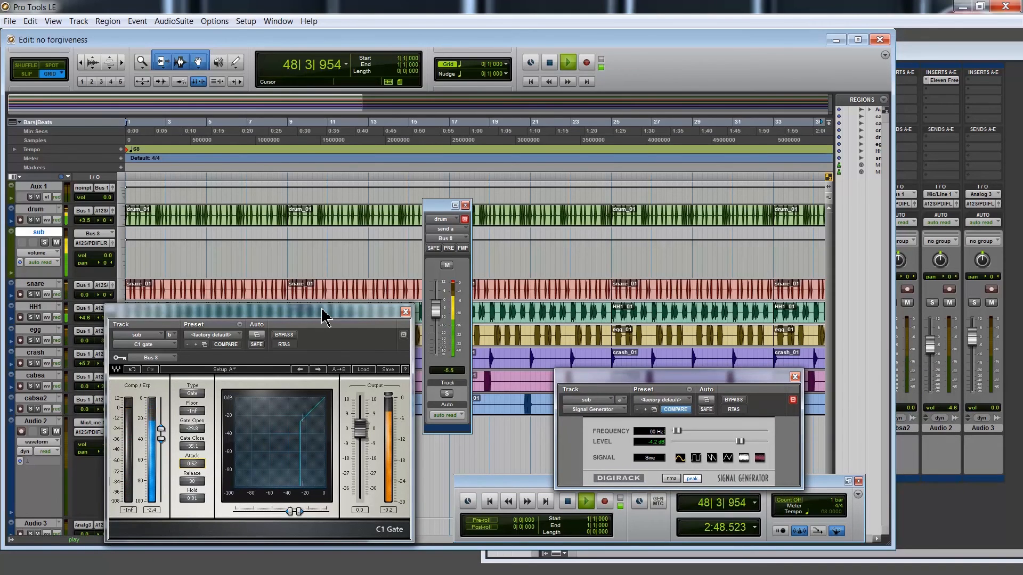
{"action": "left_click_drag", "start_coordinate": [323, 317], "coordinate": [478, 308]}
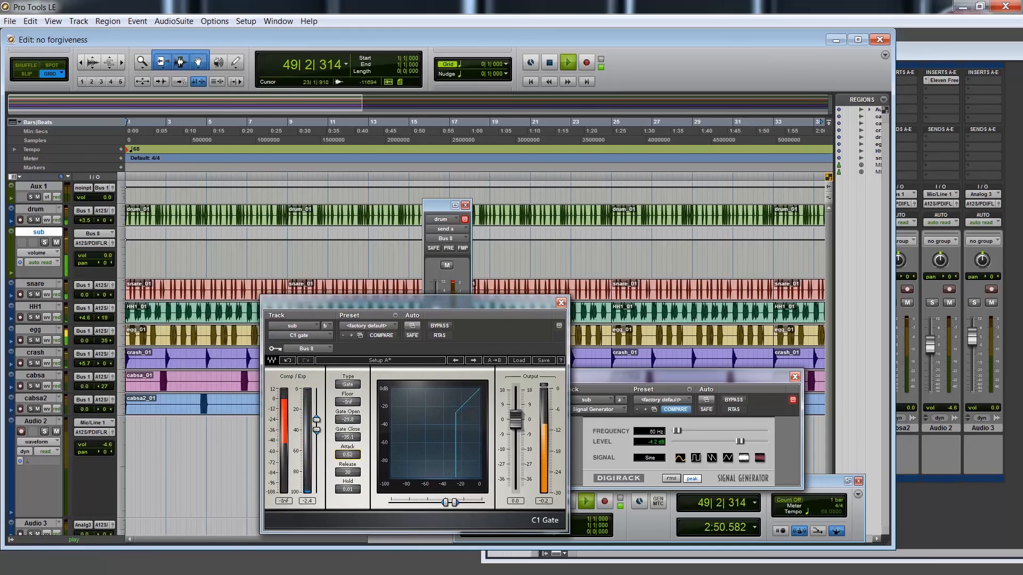
{"action": "left_click_drag", "start_coordinate": [619, 381], "coordinate": [573, 364]}
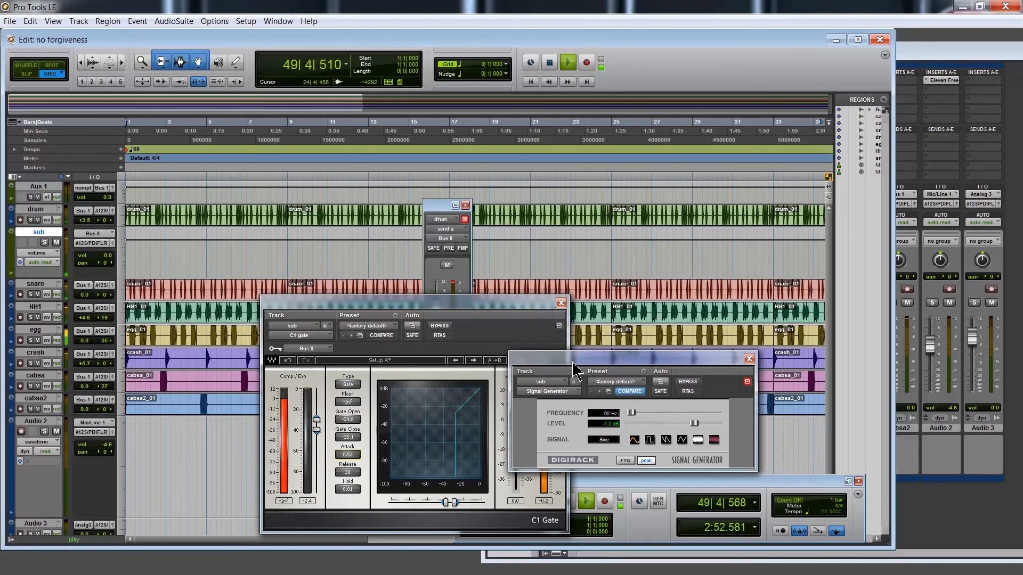
{"action": "left_click", "coordinate": [689, 383]}
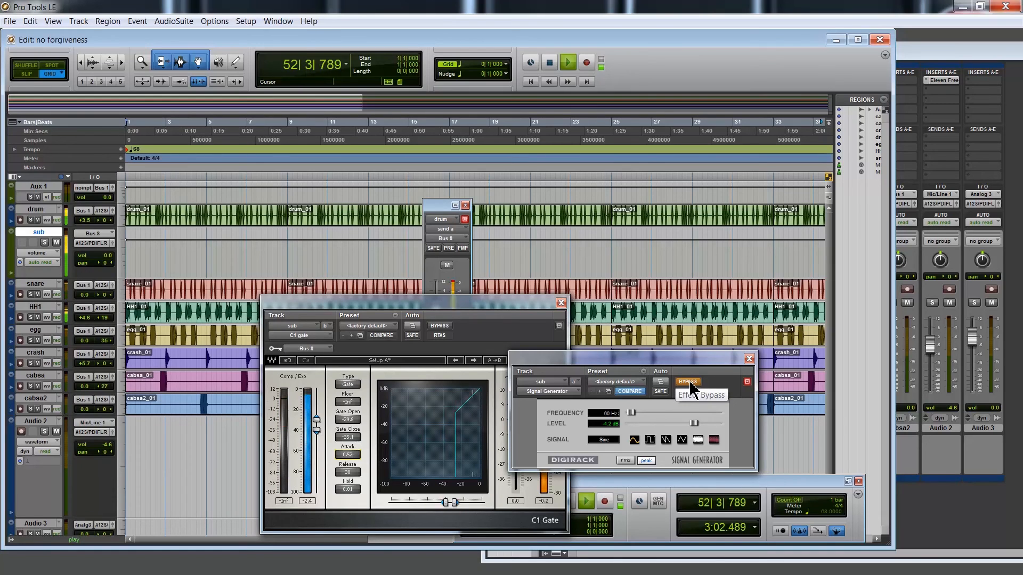
{"action": "left_click", "coordinate": [690, 383]}
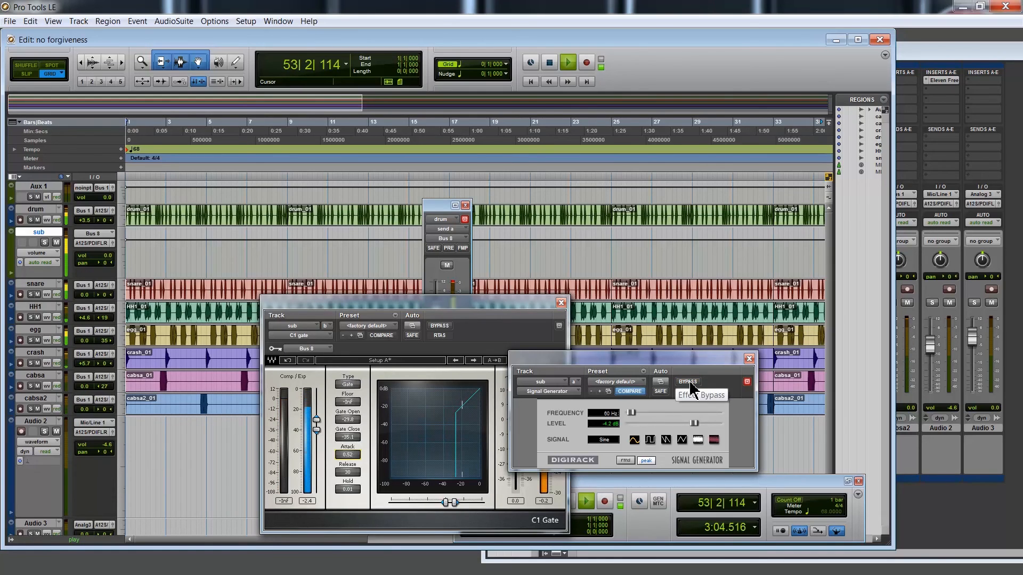